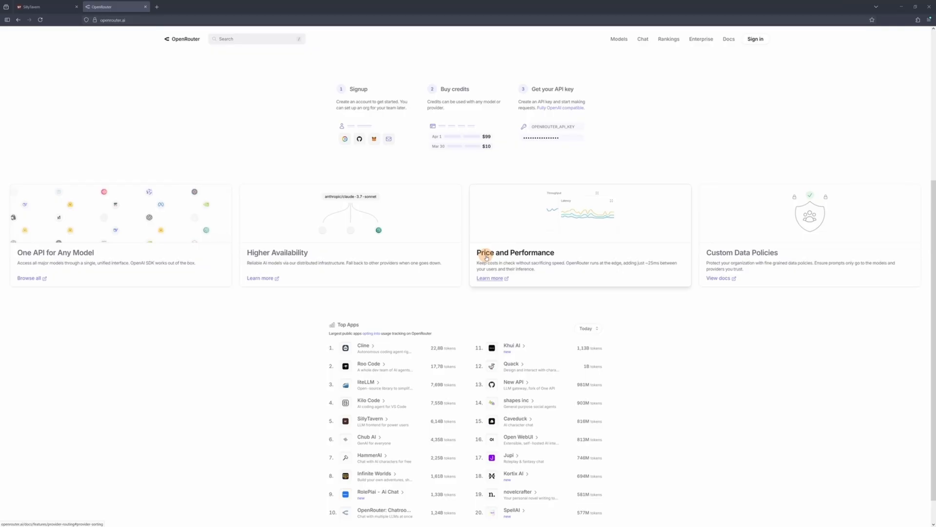
# Step: Open the catalog of available models from the home page and sort it by Top Weekly
pyautogui.scroll(-1, 482, 256)
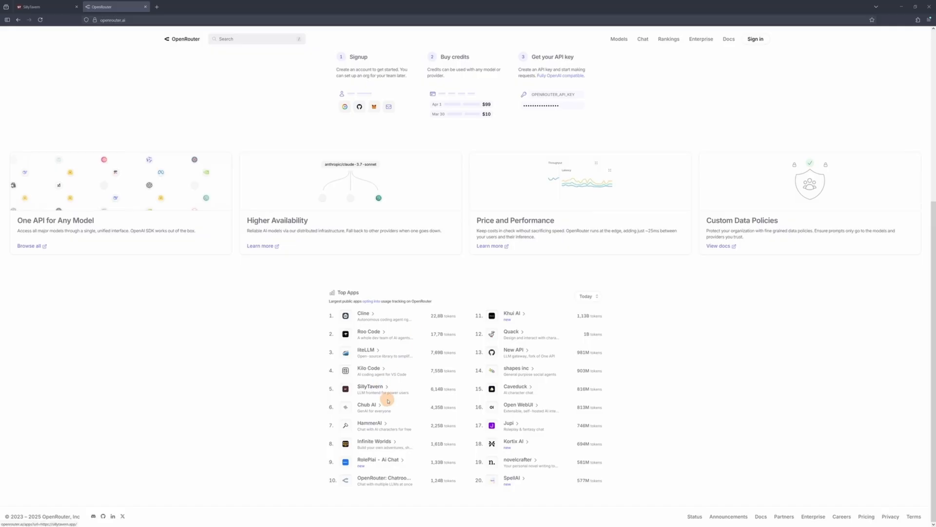
pyautogui.scroll(5, 597, 184)
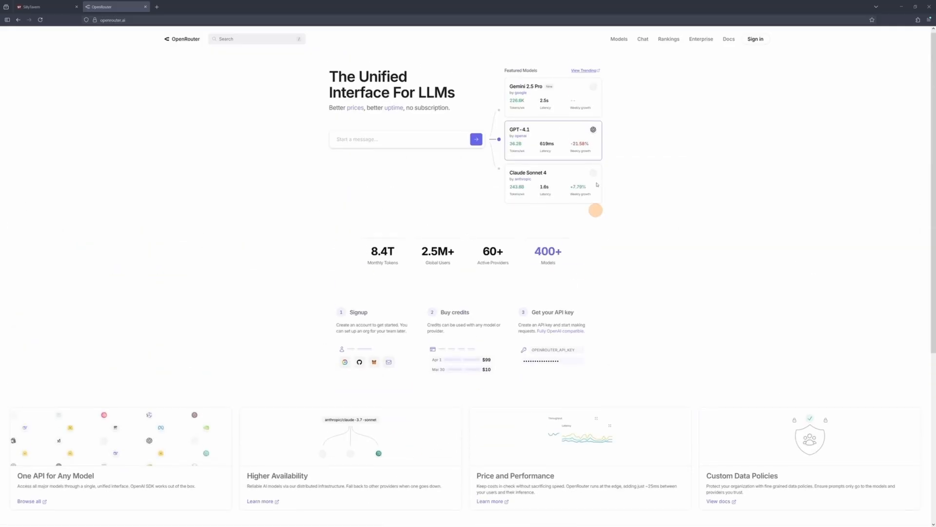
pyautogui.click(619, 41)
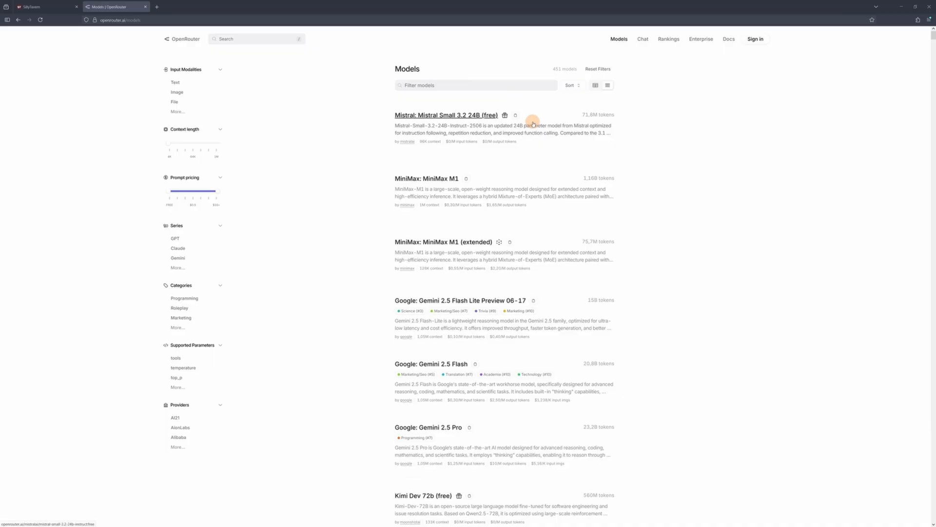
pyautogui.click(571, 83)
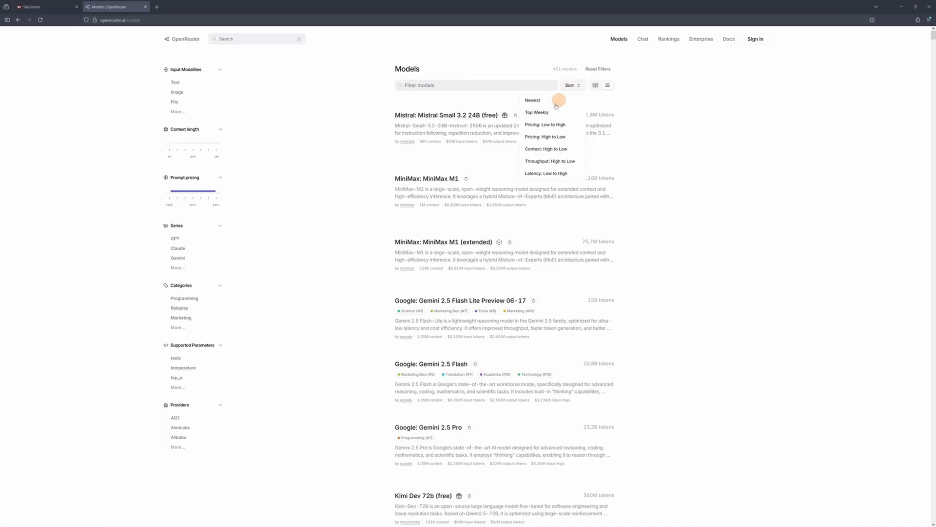
pyautogui.click(543, 112)
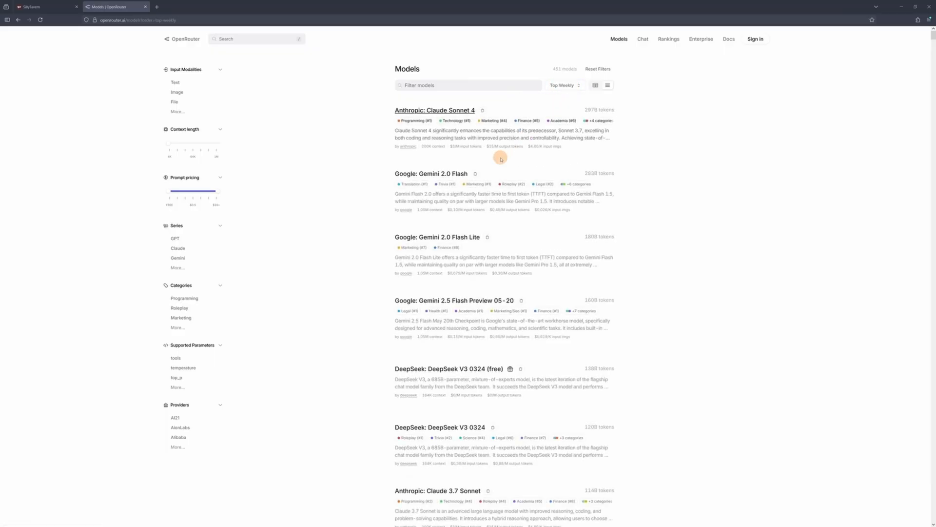
# Step: Look through the most used models of the week, comparing their context sizes and input and output token prices
pyautogui.scroll(-2, 501, 159)
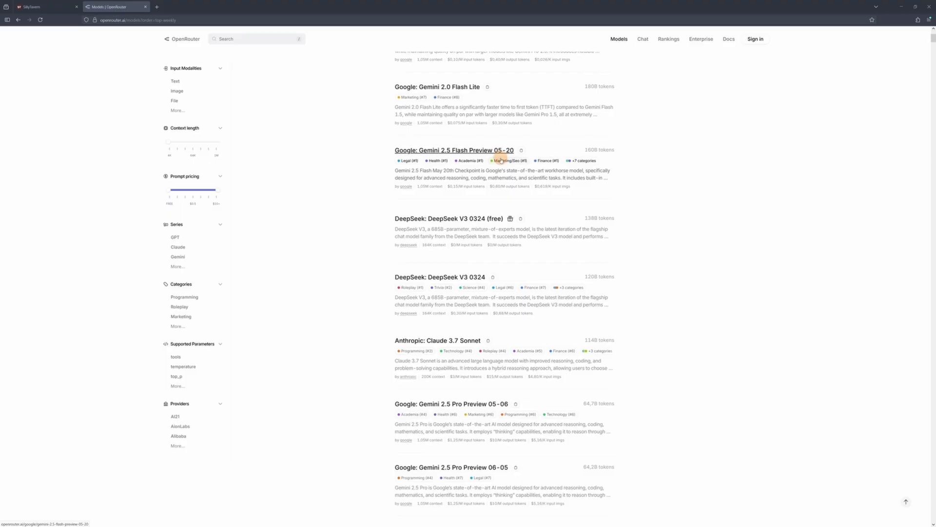
pyautogui.scroll(-1, 501, 160)
pyautogui.scroll(-1, 501, 160)
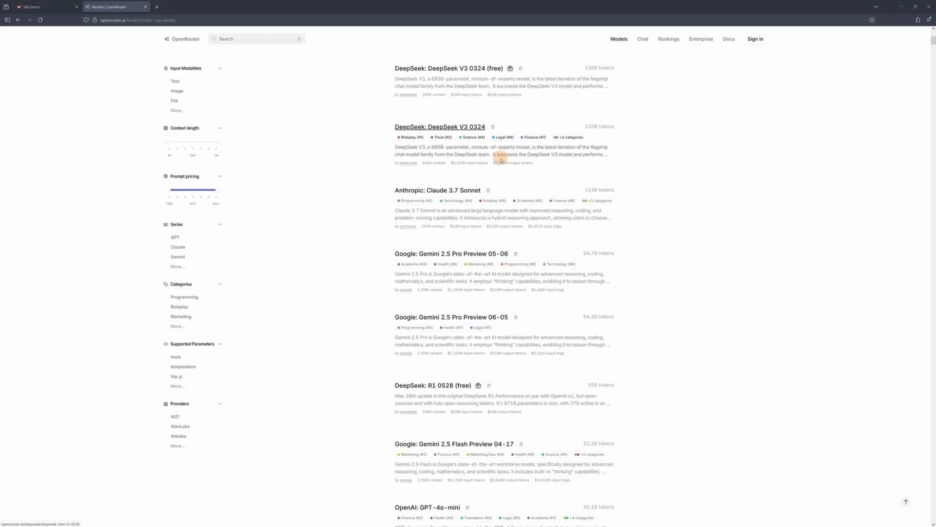
pyautogui.scroll(-1, 501, 160)
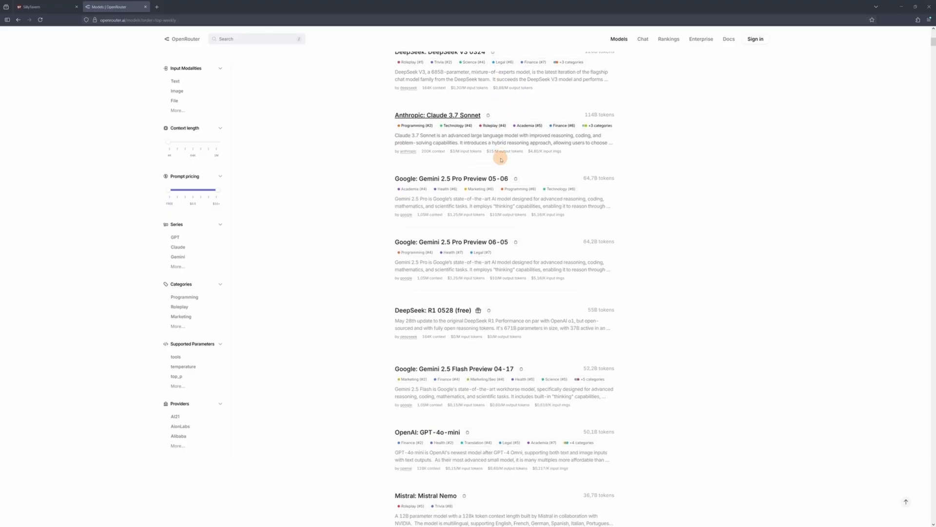
pyautogui.scroll(-2, 501, 159)
pyautogui.scroll(-2, 501, 160)
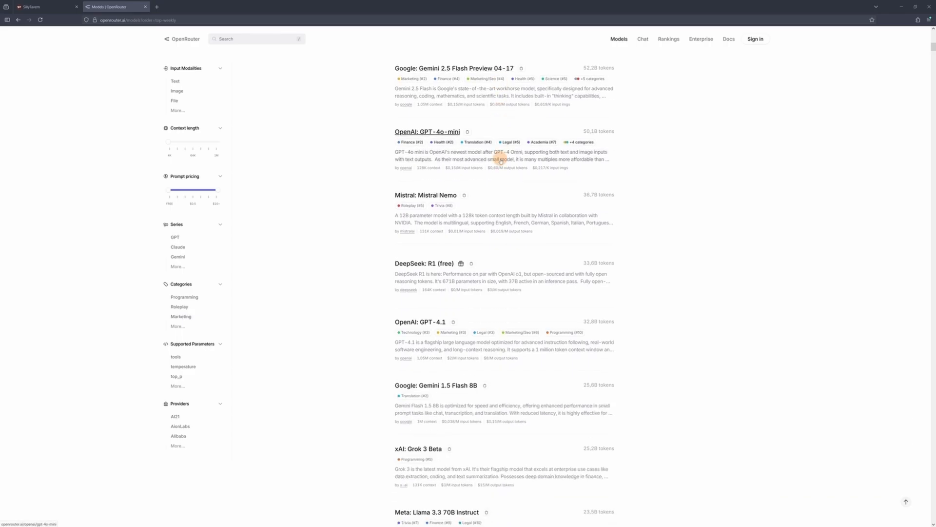
pyautogui.scroll(-1, 501, 161)
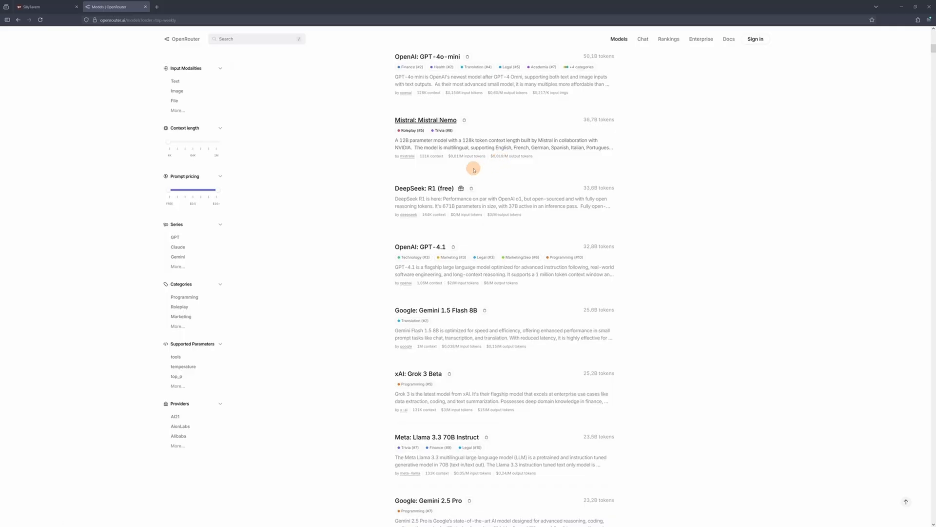
pyautogui.scroll(2, 474, 169)
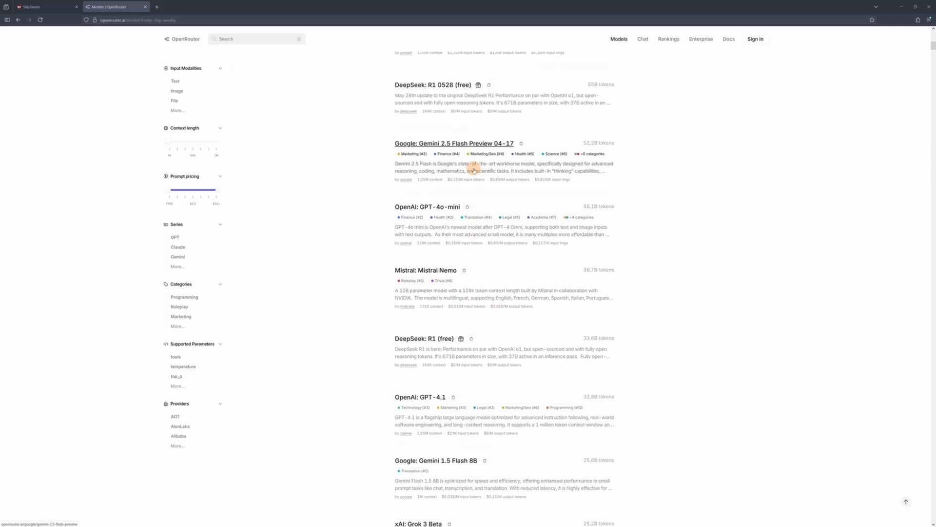
pyautogui.scroll(-2, 474, 169)
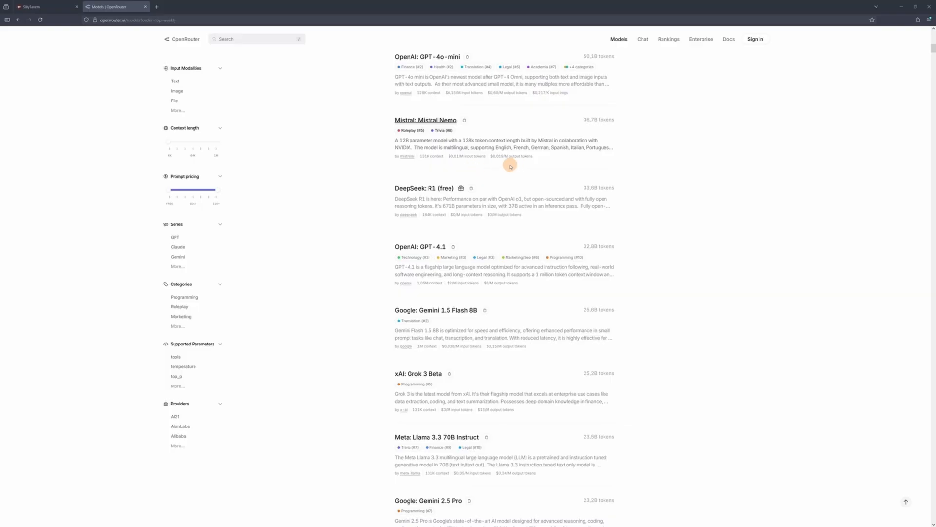
pyautogui.scroll(2, 510, 166)
pyautogui.scroll(1, 511, 165)
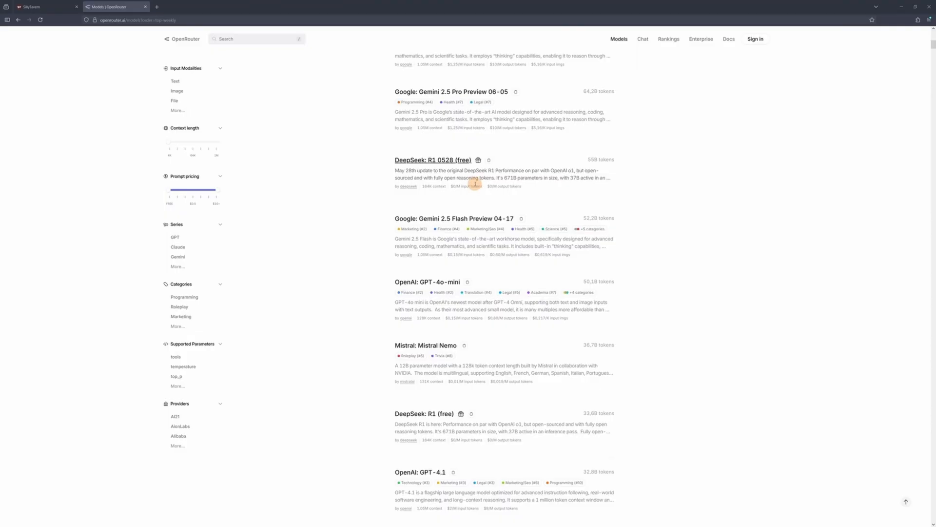
pyautogui.scroll(3, 479, 179)
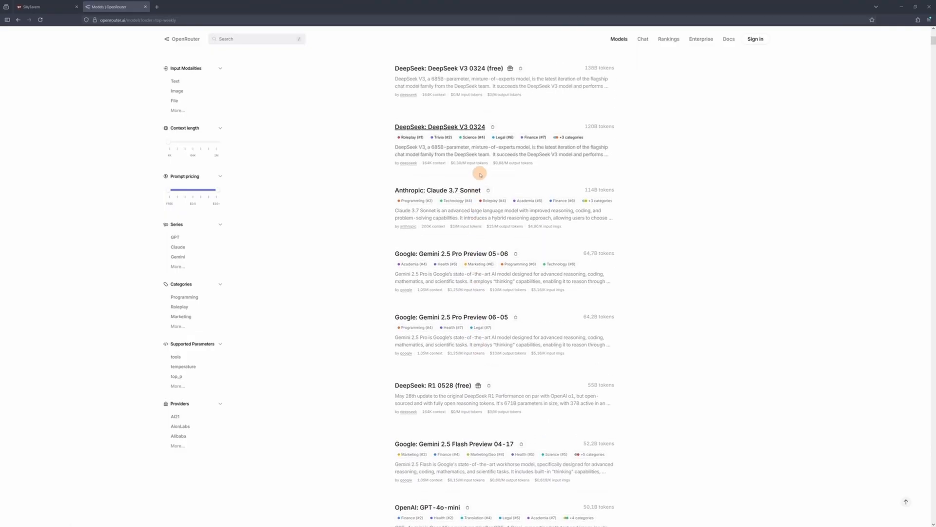
pyautogui.scroll(1, 480, 175)
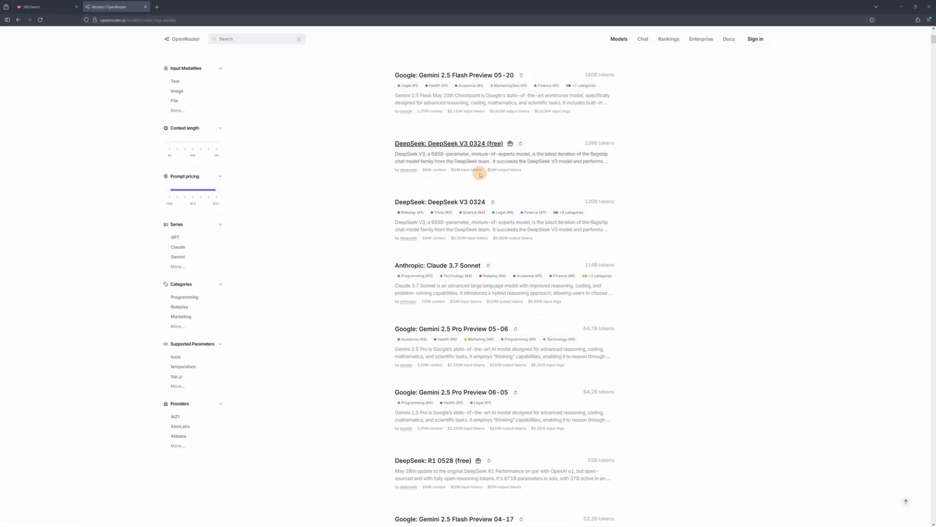
pyautogui.scroll(1, 480, 174)
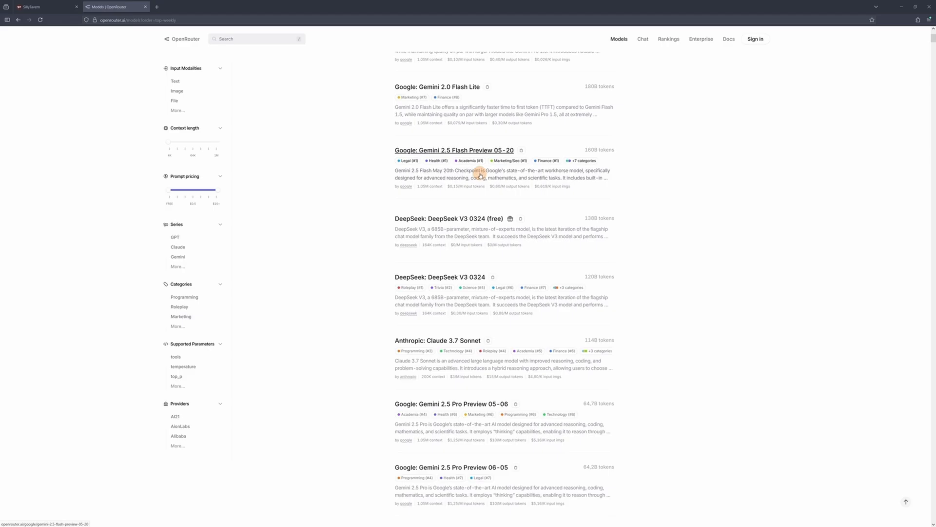
pyautogui.scroll(1, 480, 174)
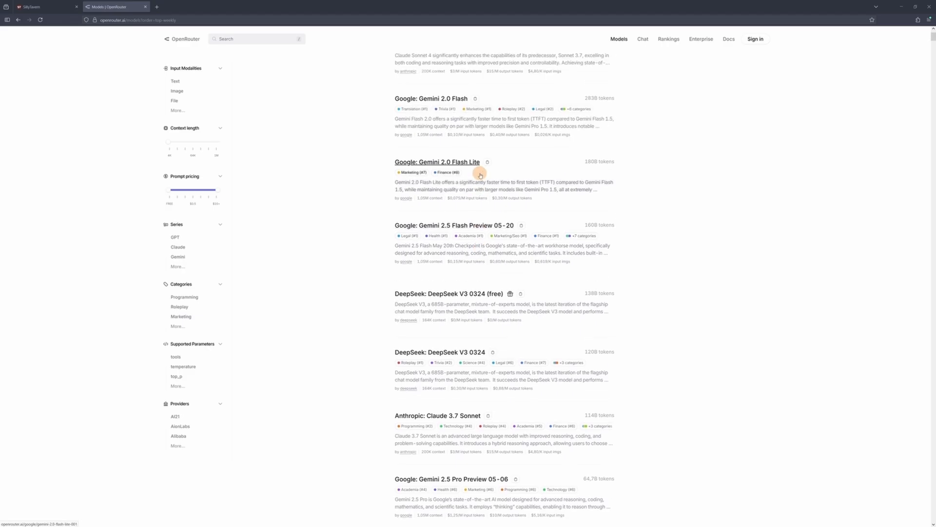
pyautogui.scroll(1, 480, 174)
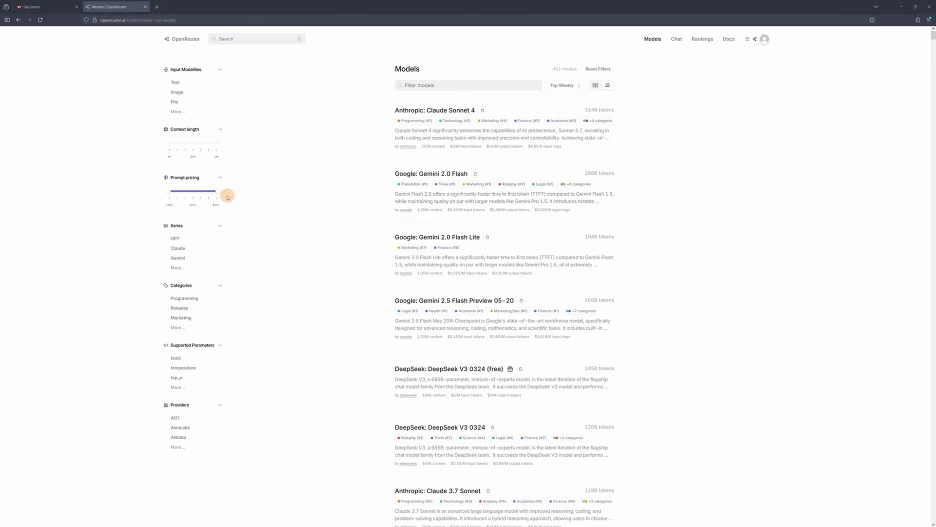
# Step: Limit the models to free prompt pricing and open the data policy settings from the Chutes provider of DeepSeek V3 0324 (free)
pyautogui.moveTo(219, 191); pyautogui.dragTo(164, 195)
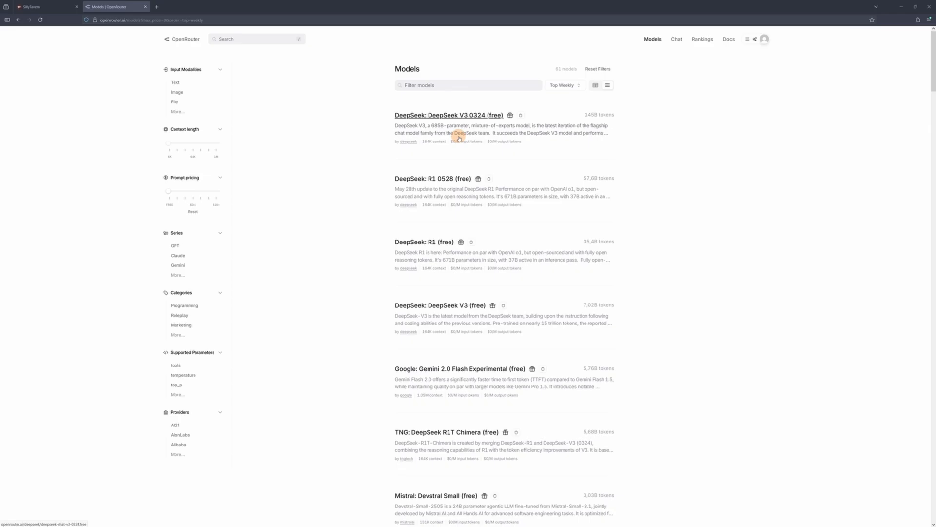
pyautogui.click(465, 116)
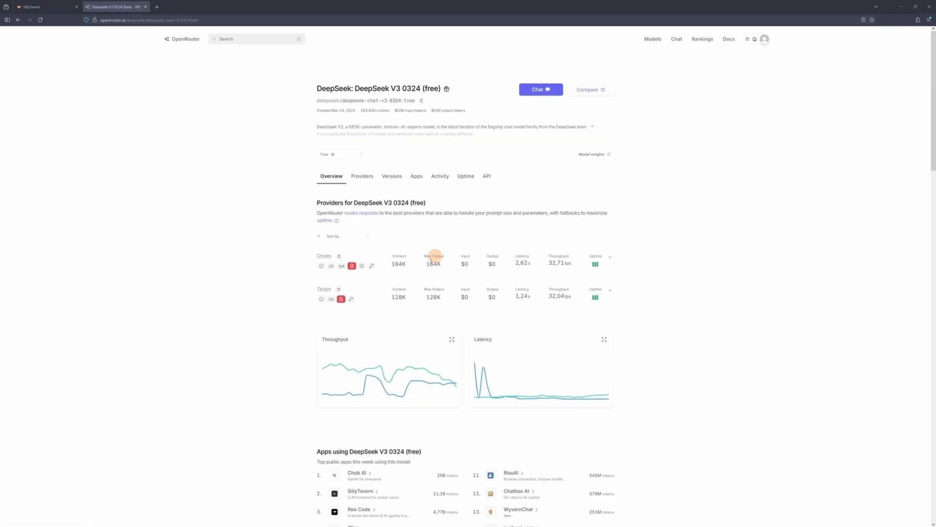
pyautogui.moveTo(352, 266)
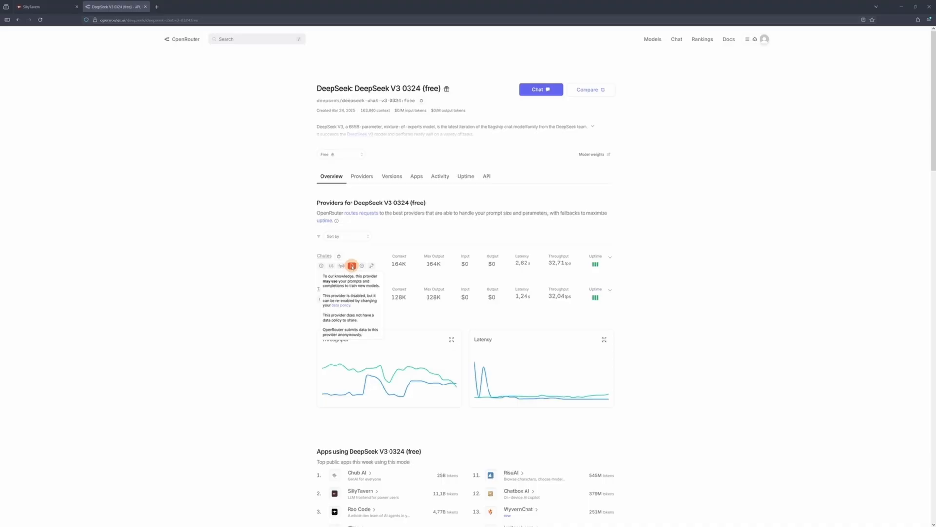
pyautogui.click(341, 306)
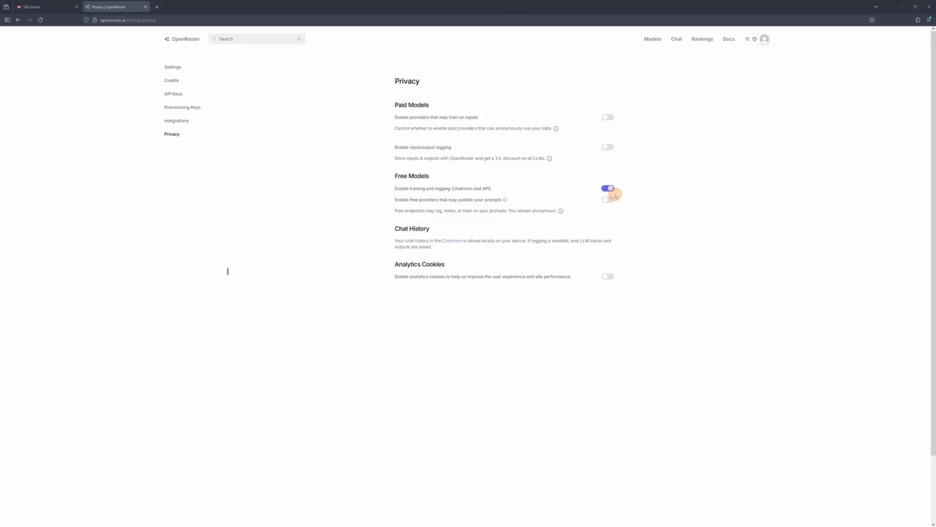
# Step: Return from the privacy settings to the full models list and order it by Top Weekly
pyautogui.click(654, 39)
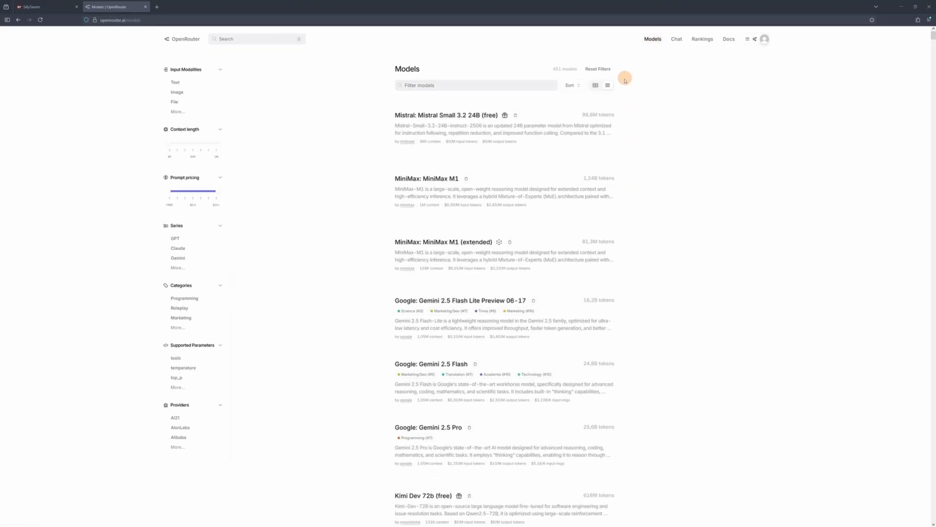
pyautogui.click(578, 86)
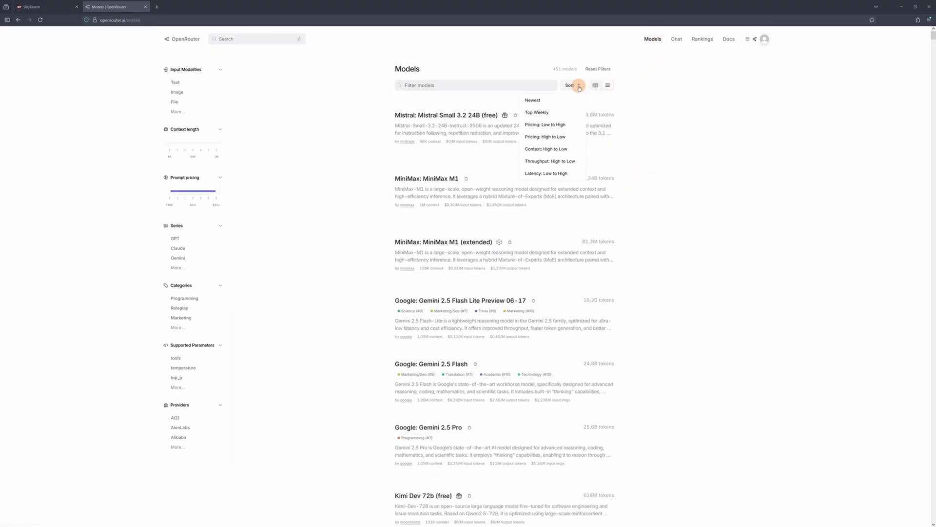
pyautogui.click(559, 111)
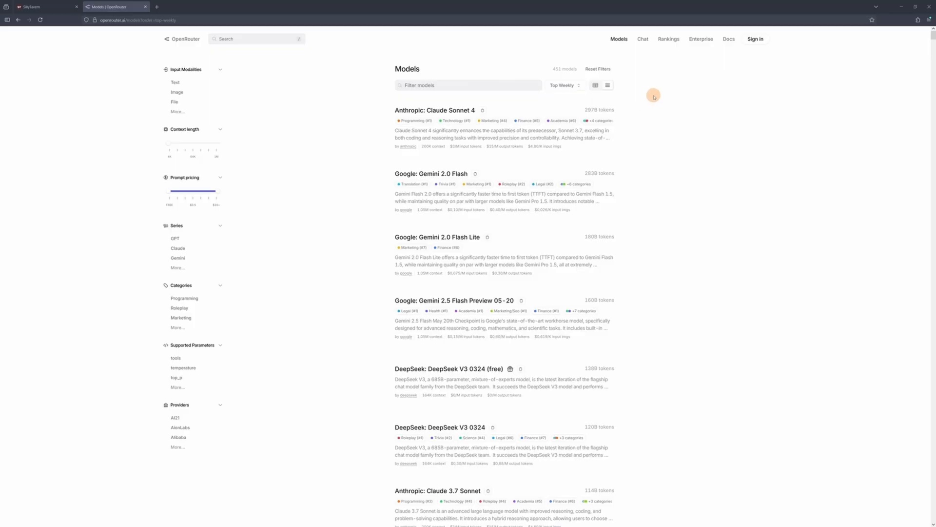
# Step: Bring up the account sign-up form from the sign-in dialog, and close it
pyautogui.click(756, 39)
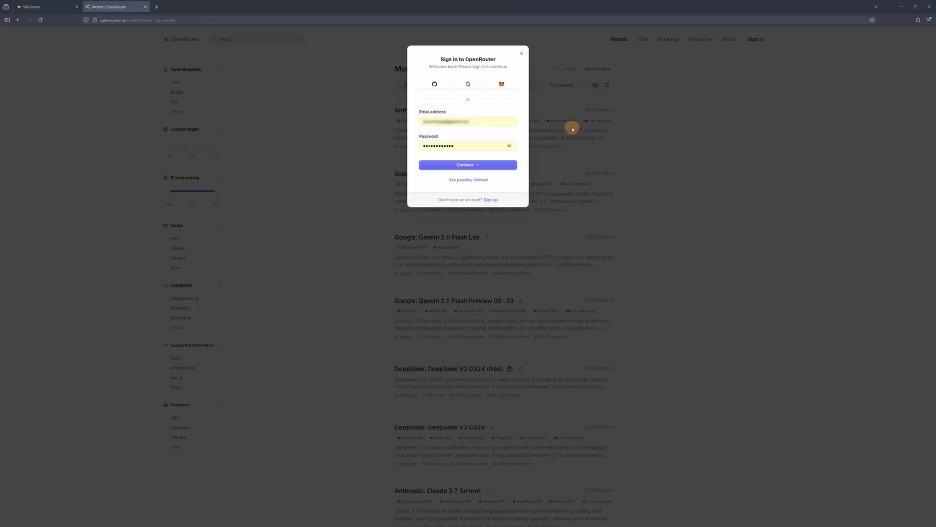
pyautogui.click(491, 200)
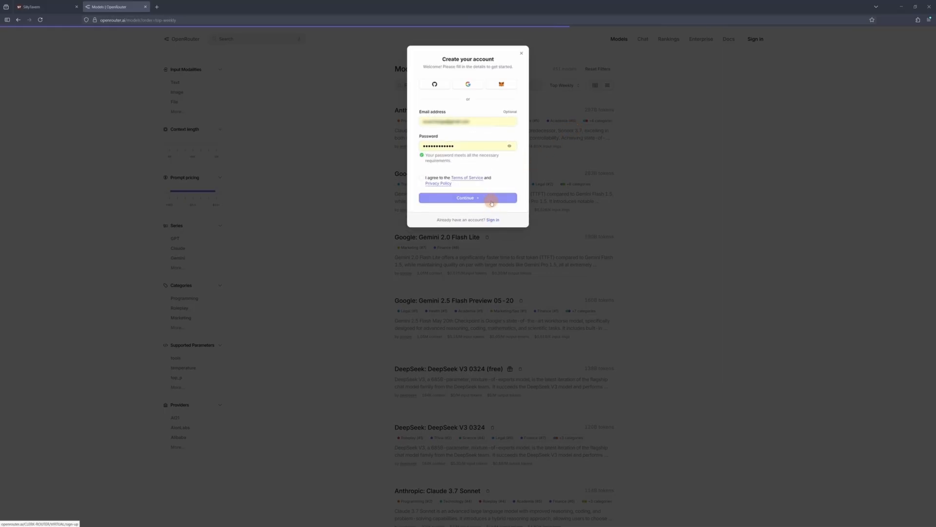
pyautogui.click(521, 52)
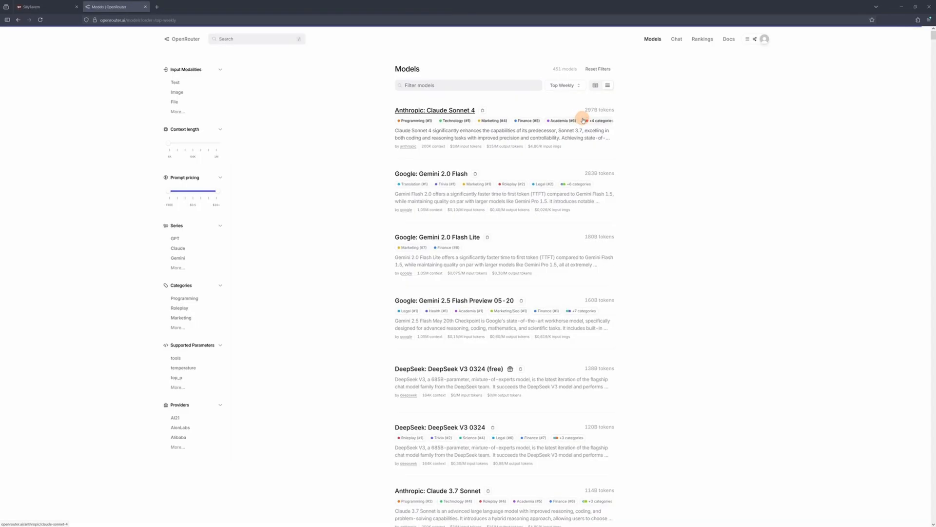
# Step: Create an API key named silly with a credit limit of 0.1 in the account's key settings
pyautogui.click(764, 41)
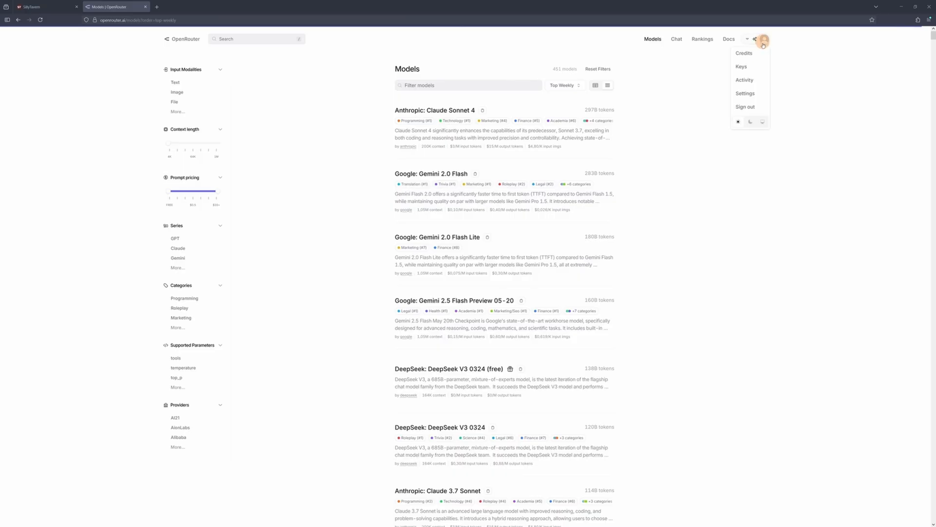
pyautogui.click(747, 67)
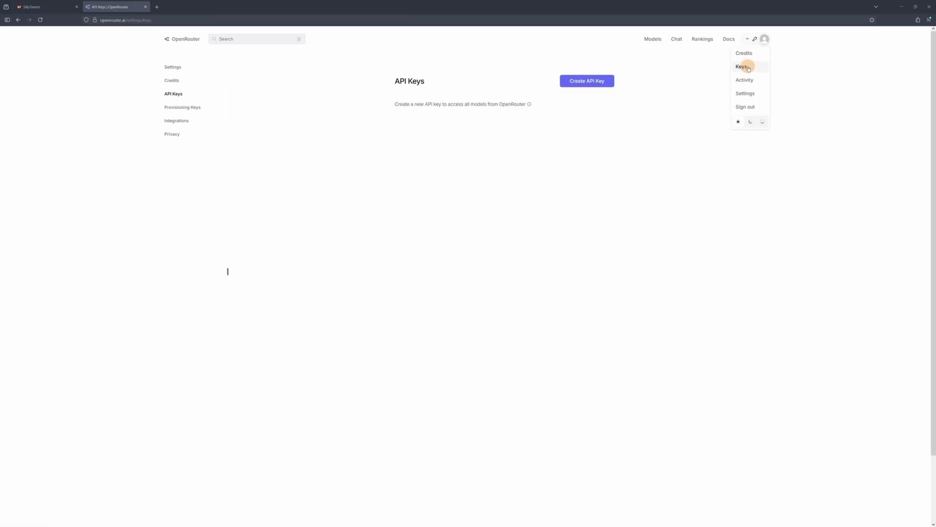
pyautogui.click(600, 81)
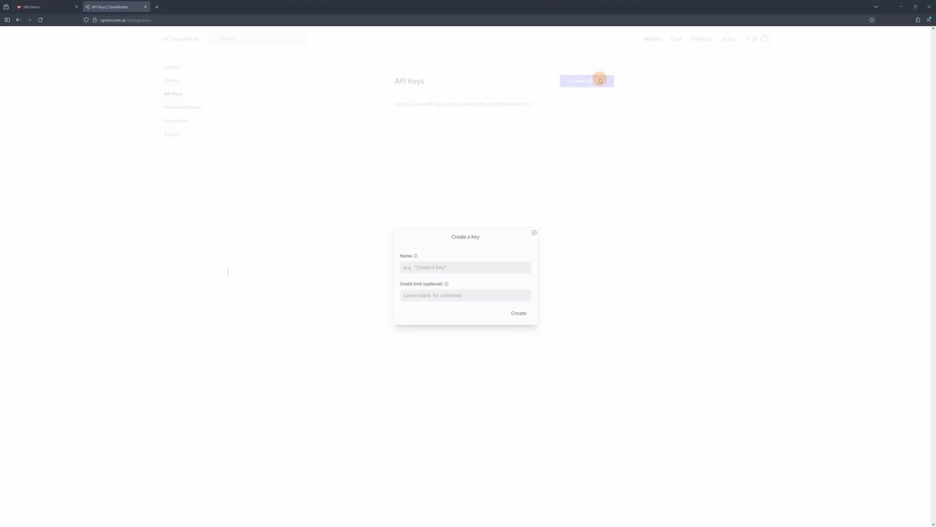
pyautogui.click(463, 268)
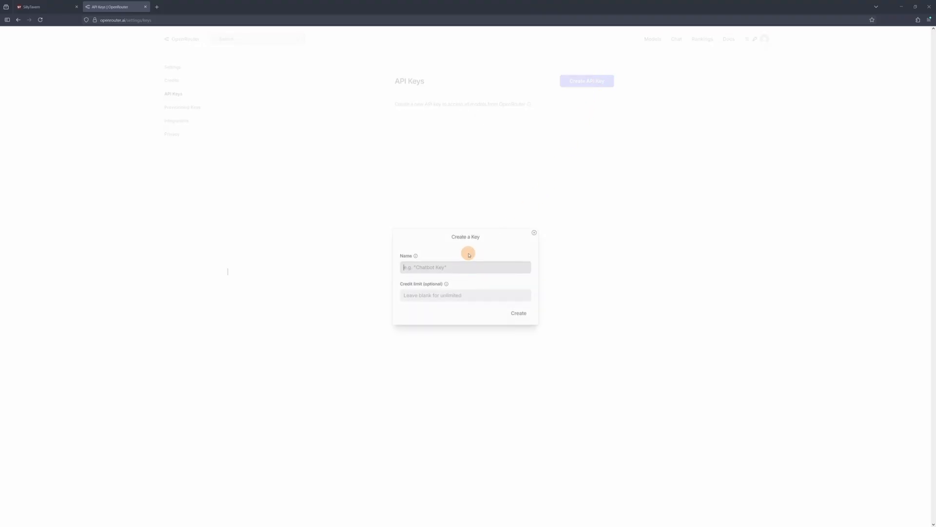
pyautogui.write('silly')
pyautogui.press('Tab')
pyautogui.write('0')
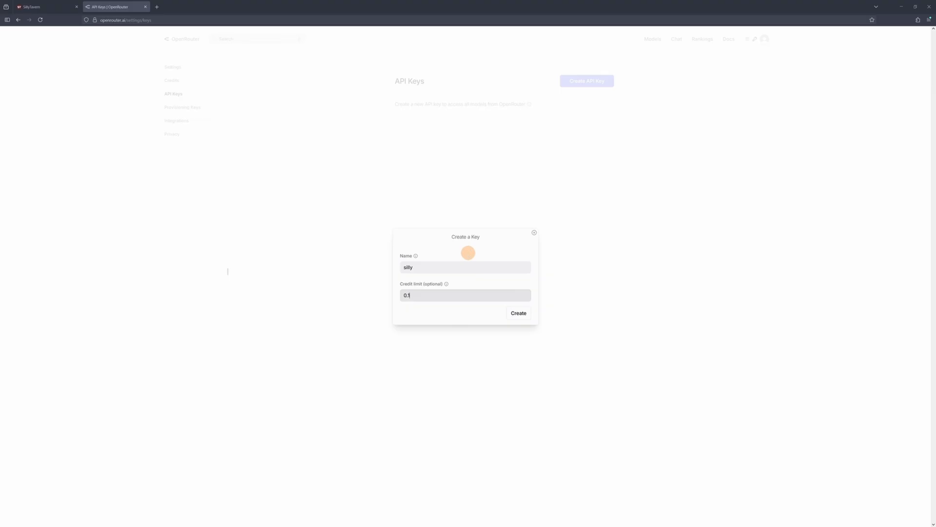
pyautogui.click(515, 312)
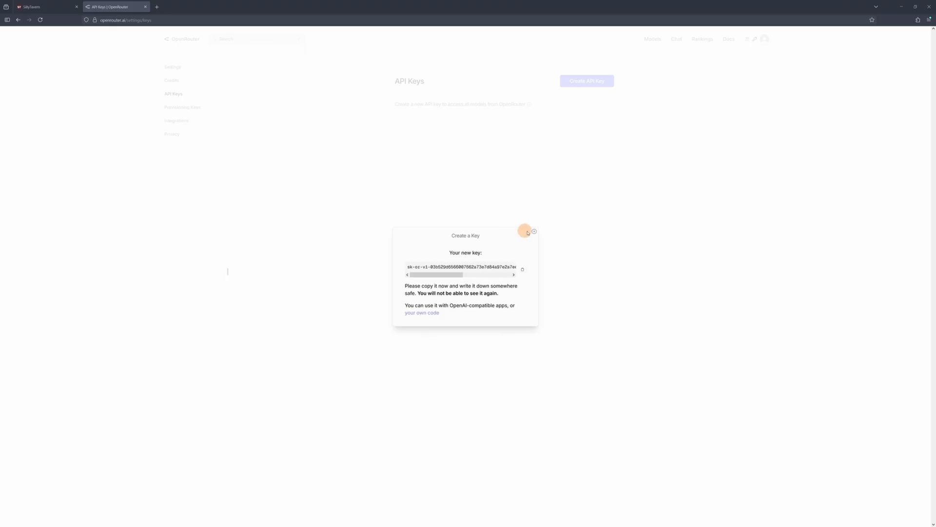
pyautogui.click(534, 231)
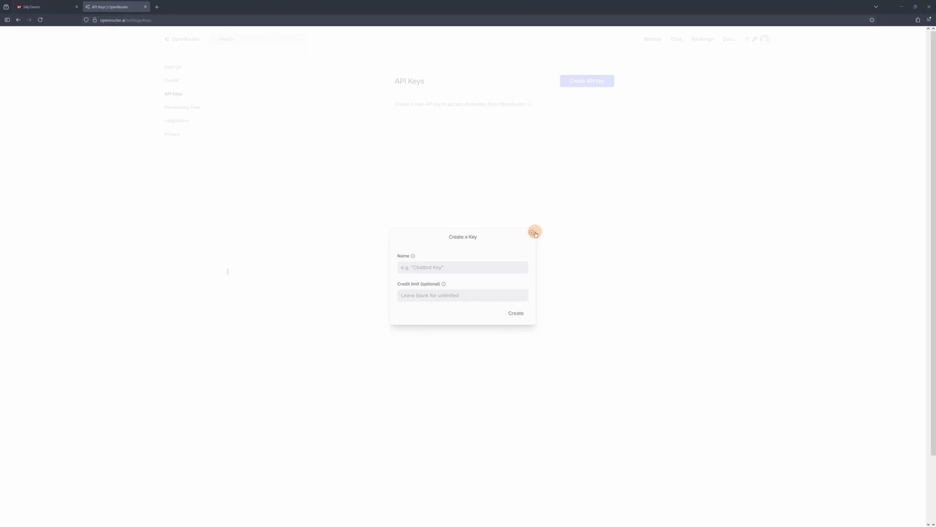
# Step: Order the models list by Top Weekly and open the paid DeepSeek V3 0324 to examine its providers' pricing and uptime
pyautogui.click(653, 39)
pyautogui.click(571, 87)
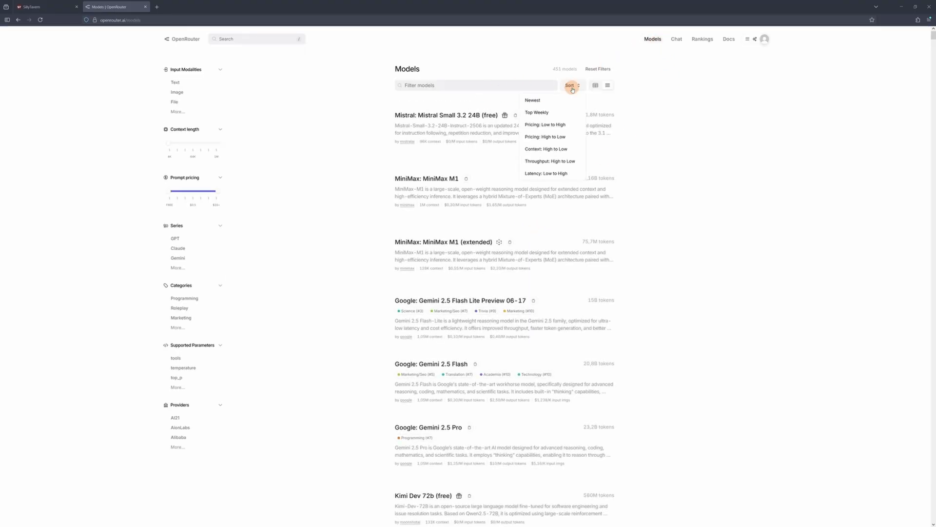
pyautogui.click(540, 113)
pyautogui.scroll(-5, 540, 115)
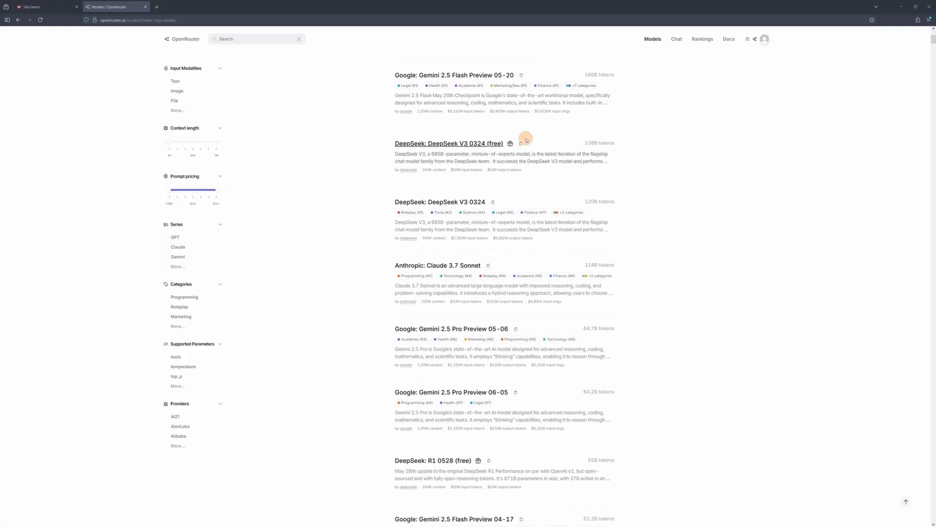
pyautogui.scroll(-2, 526, 140)
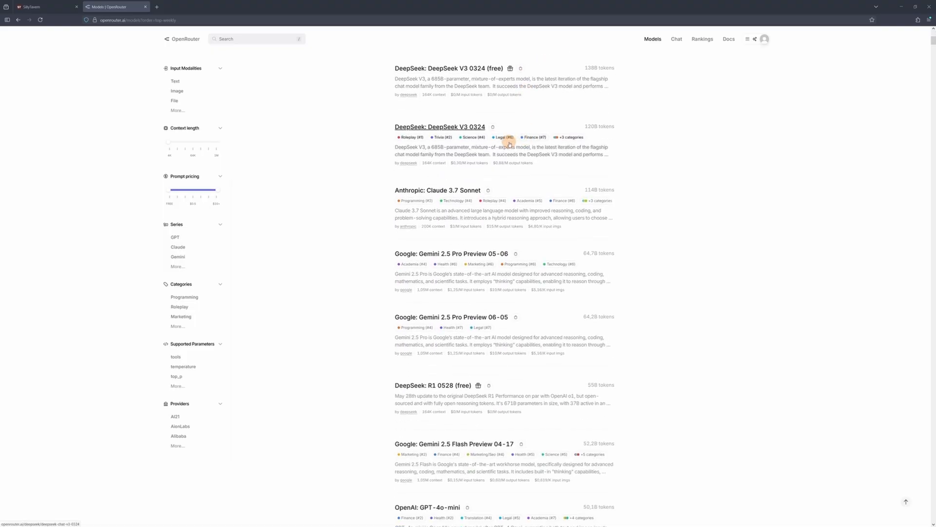
pyautogui.click(468, 126)
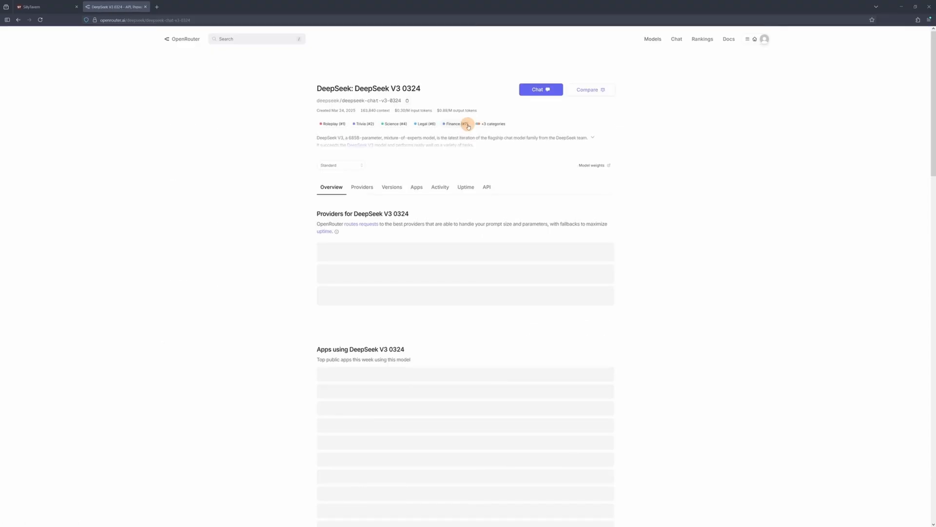
pyautogui.scroll(-2, 449, 181)
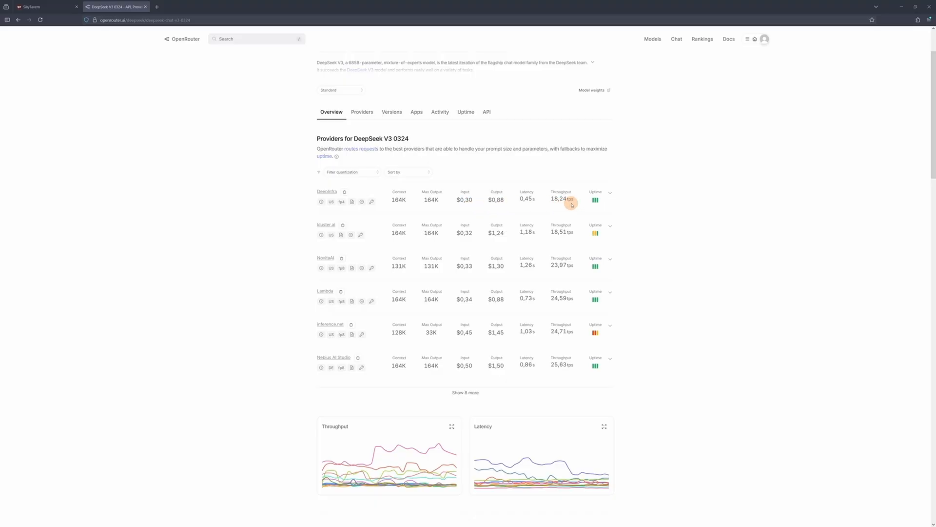
pyautogui.moveTo(596, 206)
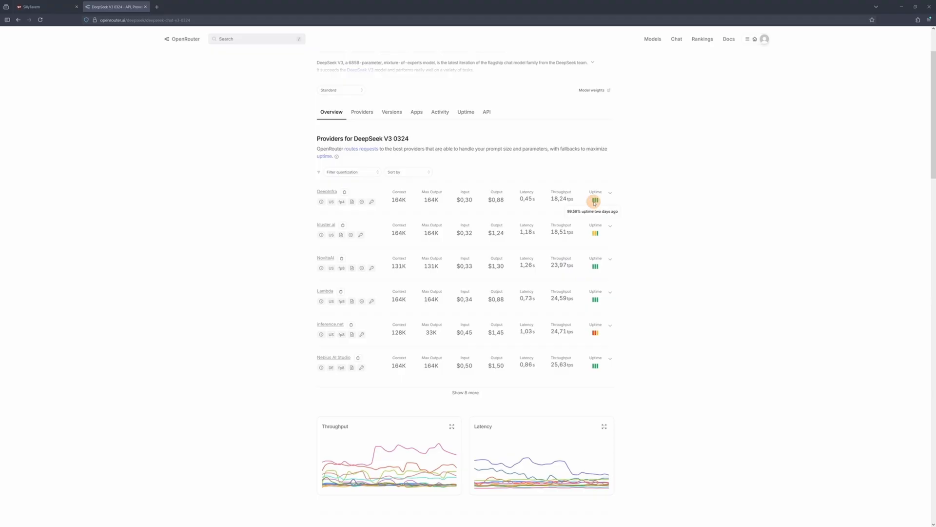
pyautogui.scroll(2, 595, 203)
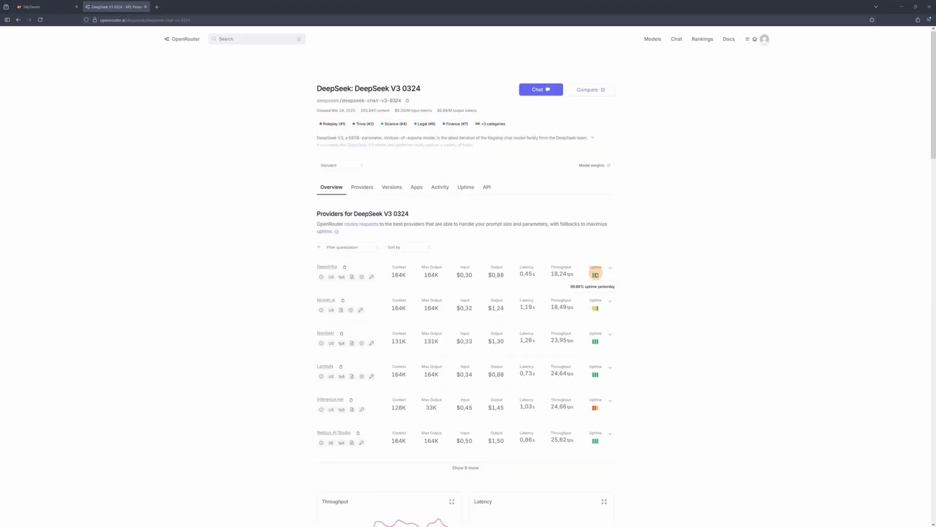
# Step: Switch to SillyTavern and set the connection API to text completion (Complétion de texte) with OpenRouter as the API type
pyautogui.click(47, 7)
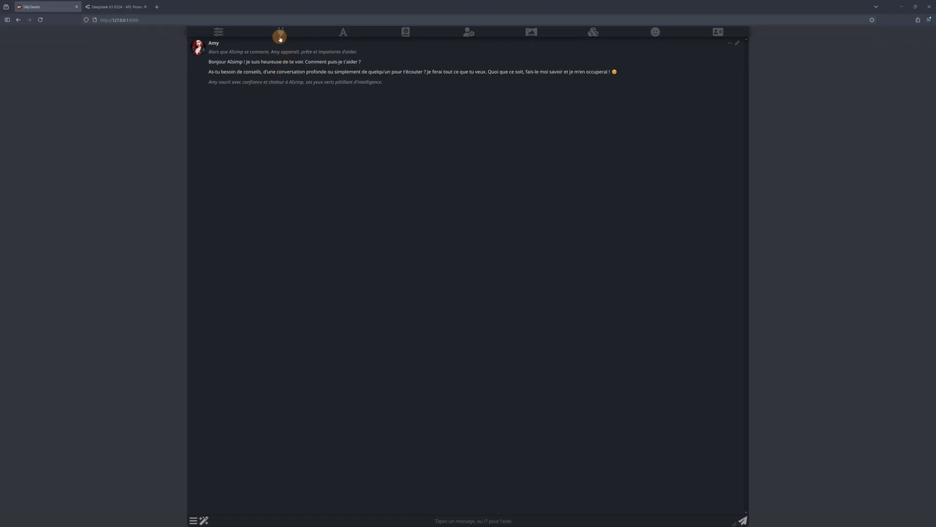
pyautogui.click(281, 33)
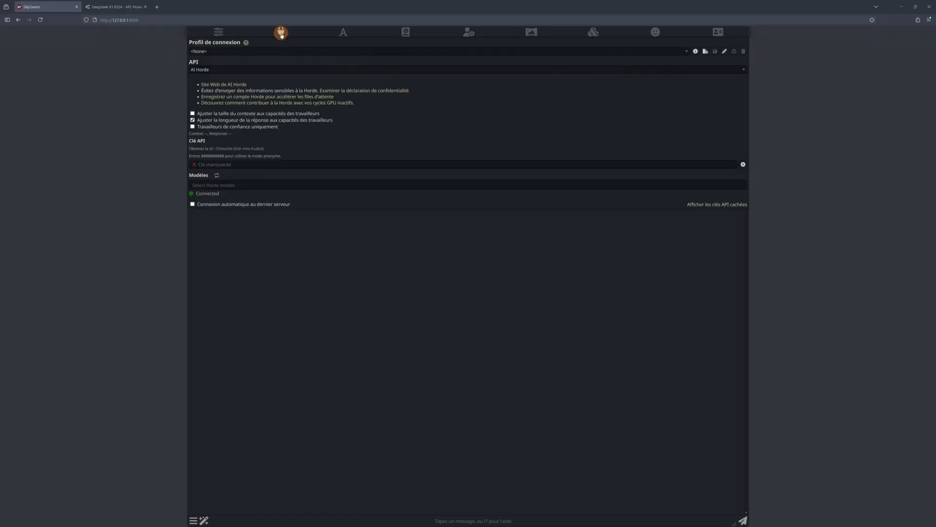
pyautogui.click(238, 71)
pyautogui.click(235, 77)
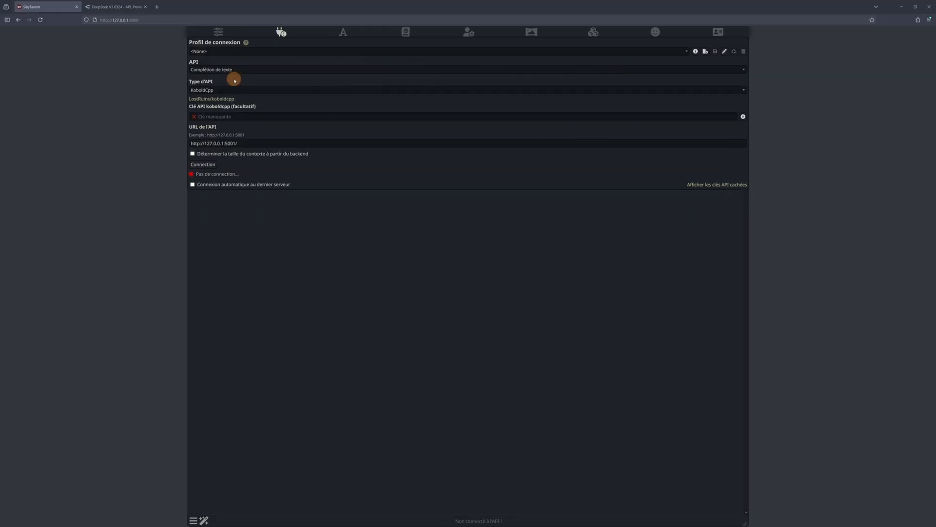
pyautogui.click(230, 90)
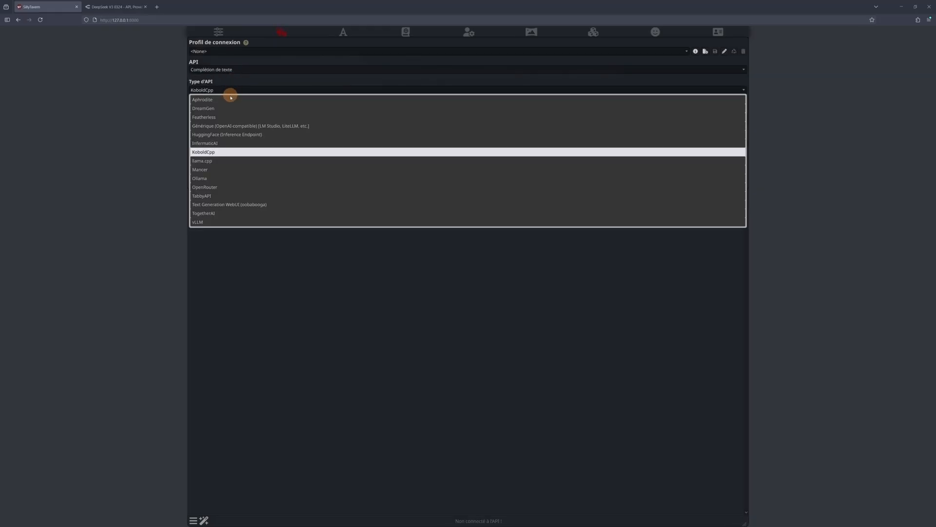
pyautogui.click(208, 187)
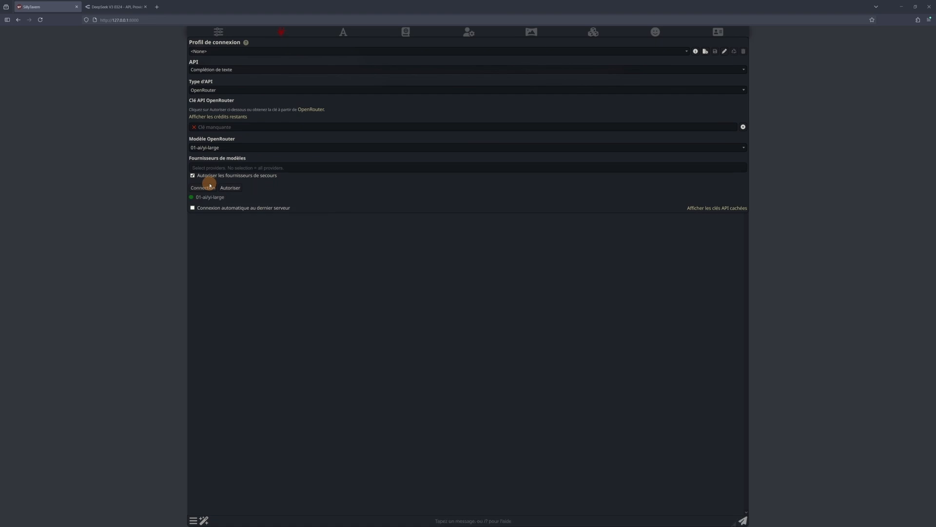
# Step: Paste the copied API key into the OpenRouter API key field
pyautogui.click(215, 127)
pyautogui.rightClick(216, 127)
pyautogui.click(226, 169)
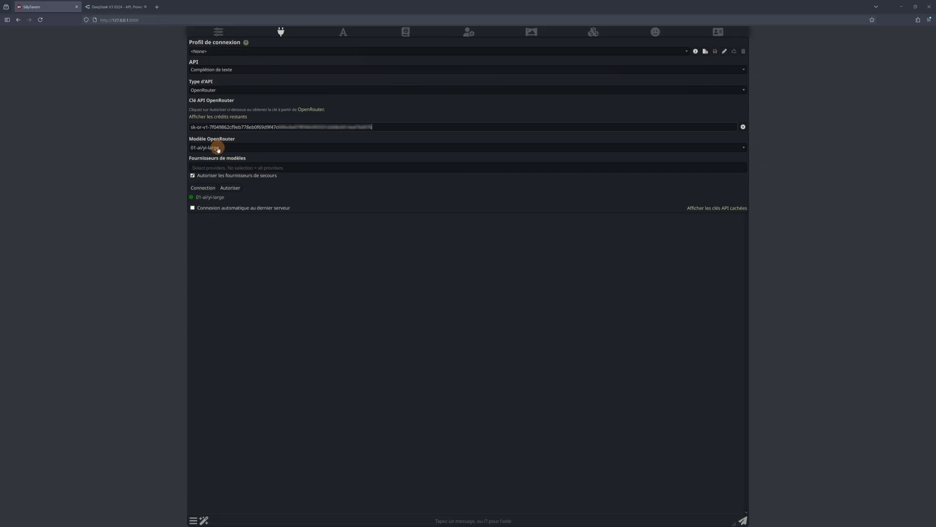
# Step: Choose DeepSeek V3 0324 (free) as the OpenRouter model
pyautogui.click(218, 150)
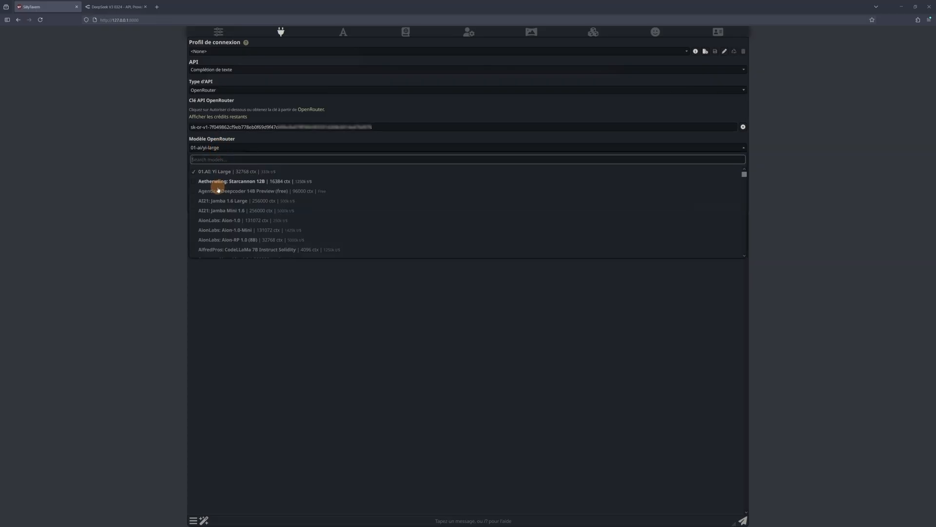
pyautogui.scroll(-3, 218, 189)
pyautogui.scroll(-10, 218, 190)
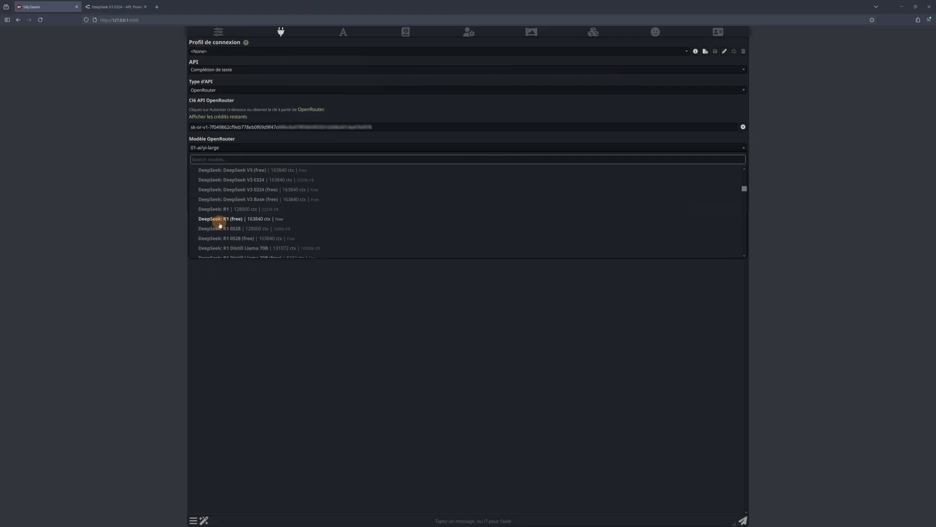
pyautogui.click(235, 190)
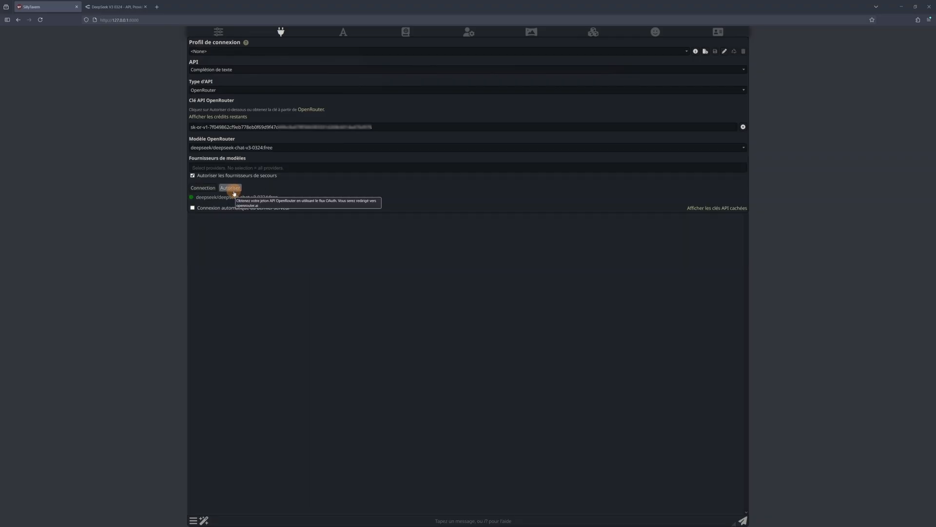
# Step: Look through the available model providers without choosing one, and connect to the OpenRouter API
pyautogui.click(228, 169)
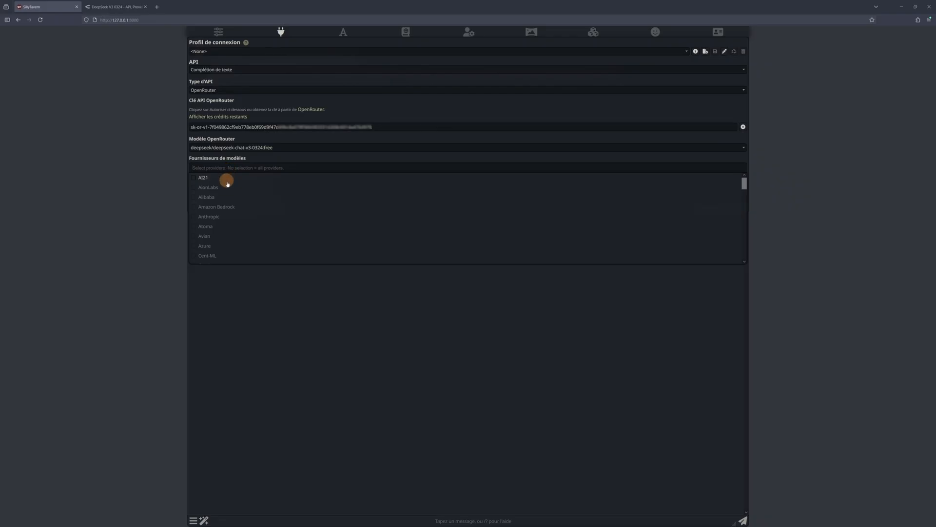
pyautogui.scroll(-5, 228, 194)
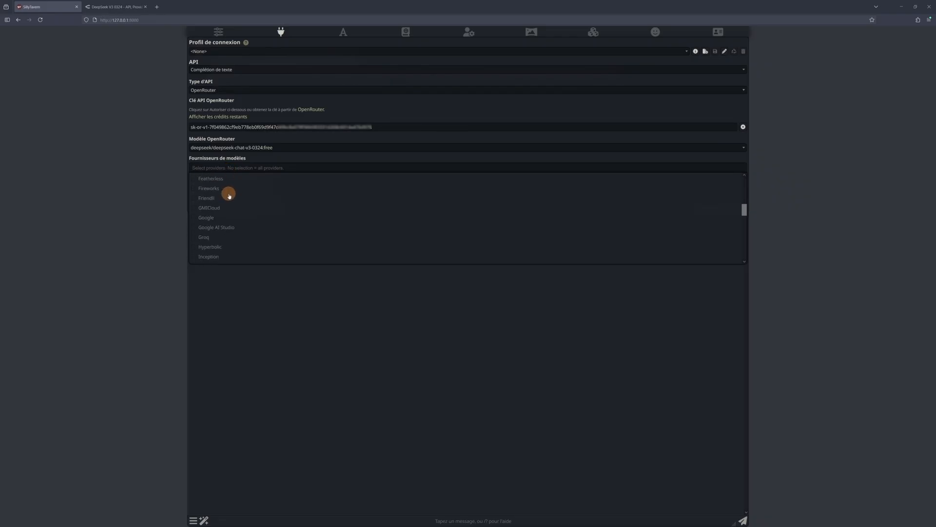
pyautogui.scroll(-8, 229, 196)
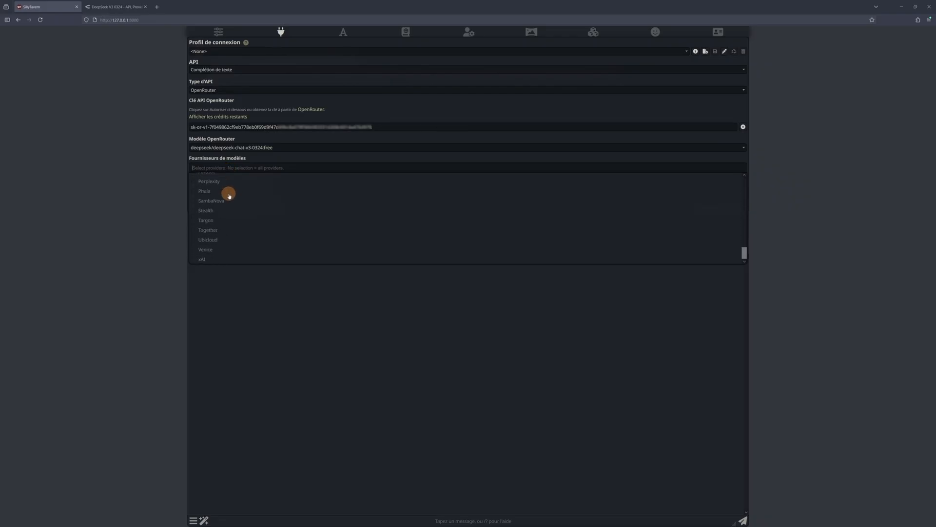
pyautogui.scroll(8, 229, 196)
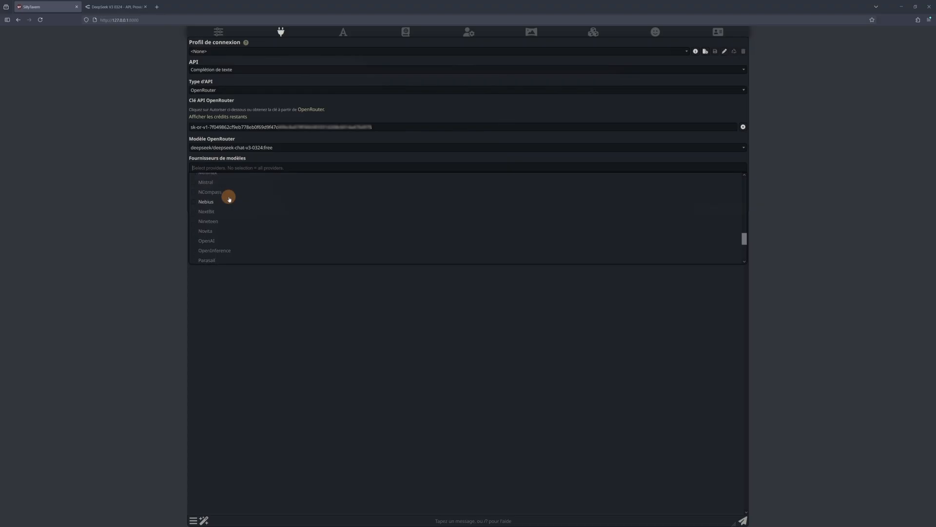
pyautogui.scroll(5, 229, 198)
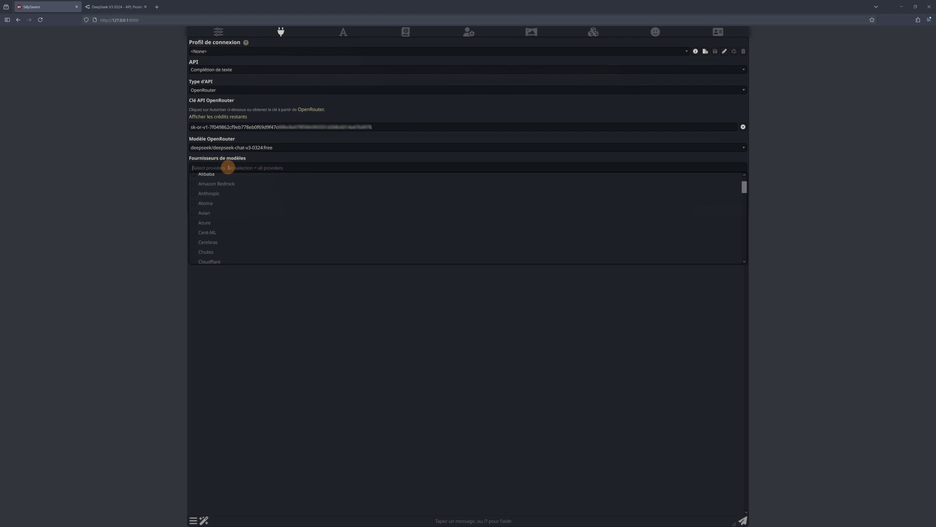
pyautogui.click(228, 168)
pyautogui.click(205, 190)
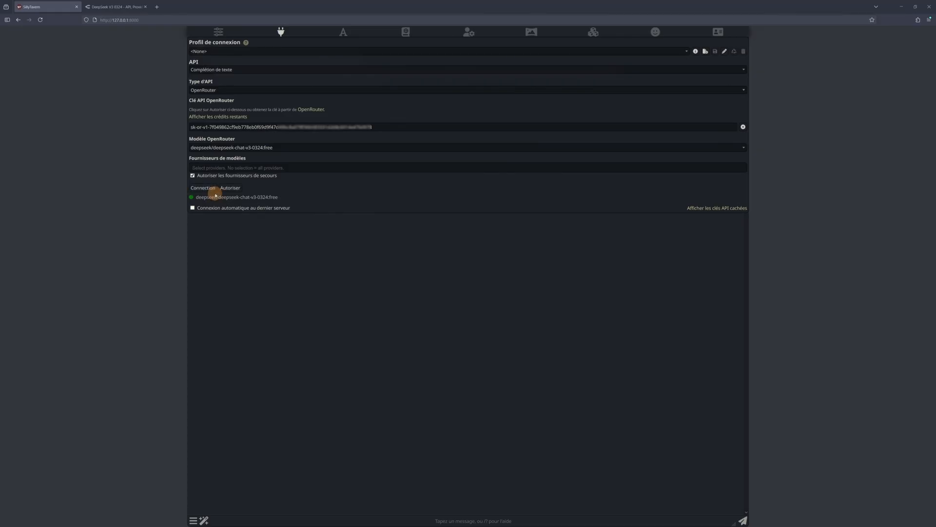
# Step: In the advanced formatting settings, set the context template to DeepSeek-V2.5 and enable instruct mode with the DeepSeek-V2.5 template
pyautogui.click(345, 33)
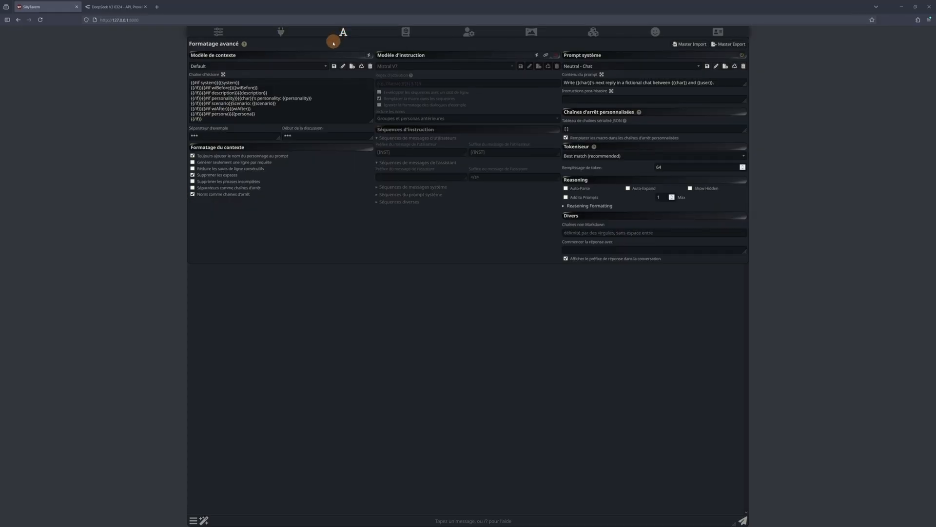
pyautogui.click(263, 68)
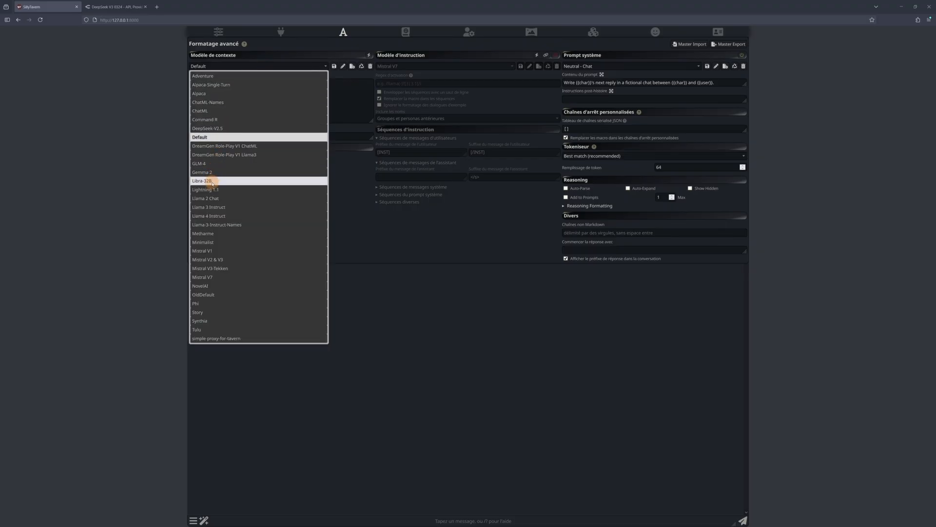
pyautogui.click(221, 129)
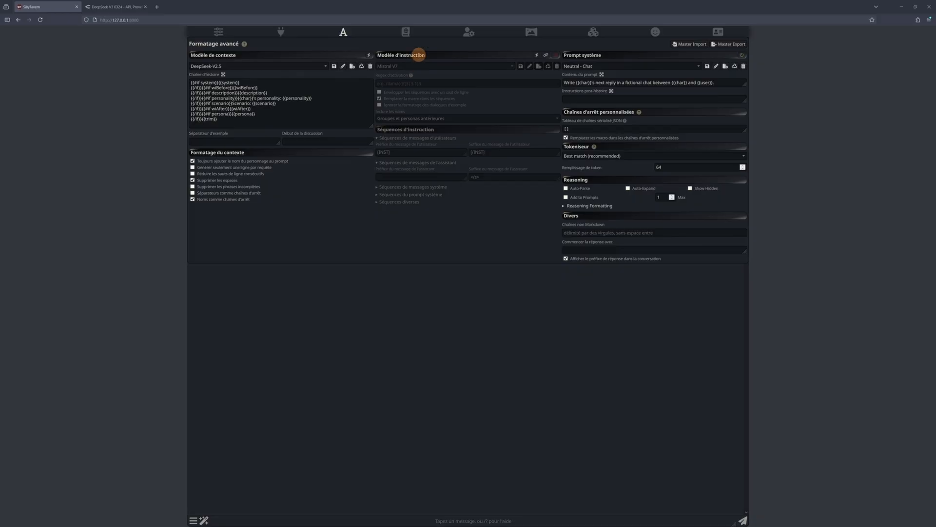
pyautogui.click(416, 66)
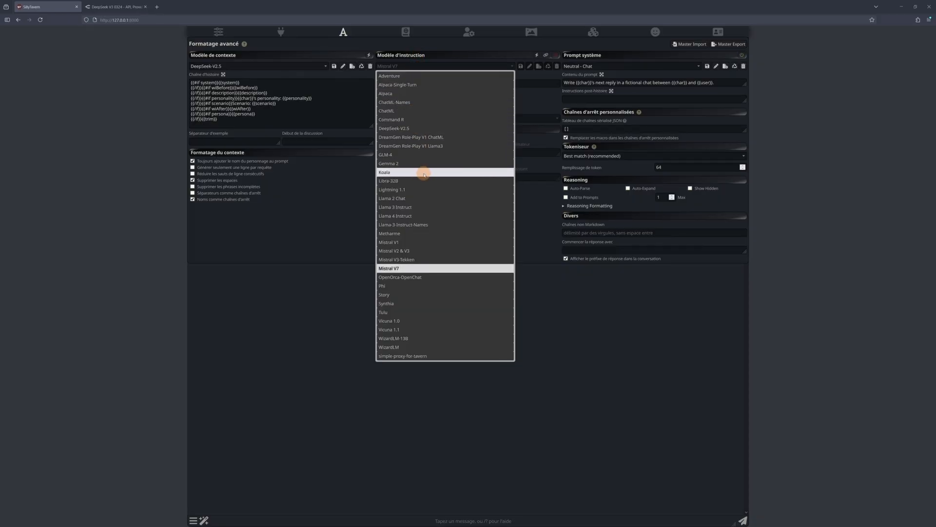
pyautogui.click(419, 129)
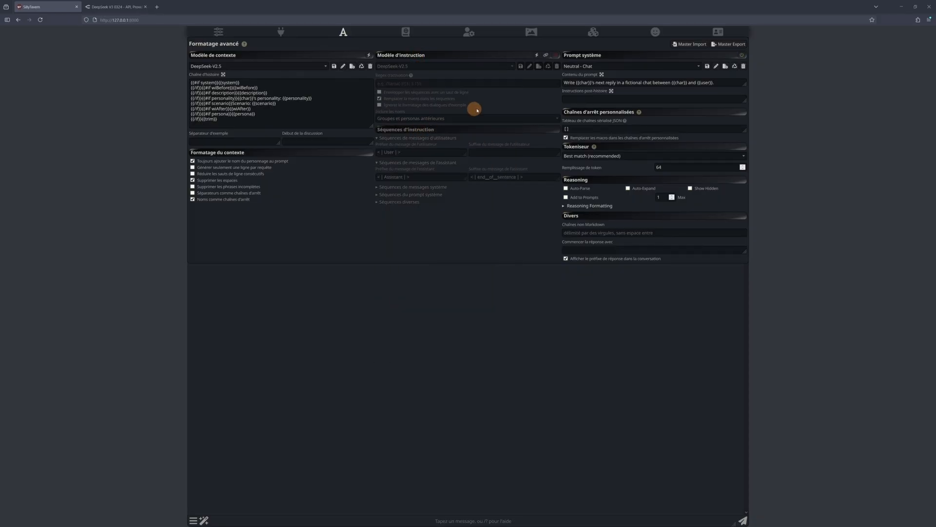
pyautogui.click(557, 55)
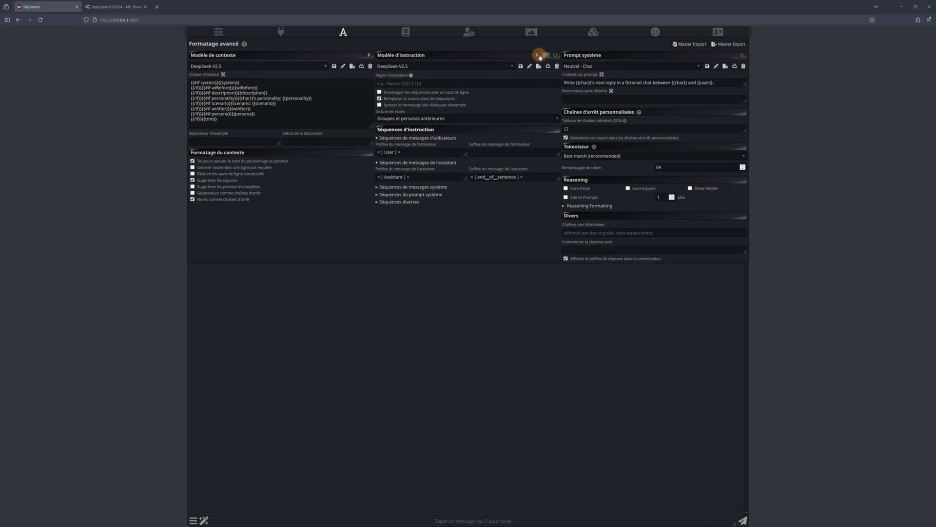
# Step: Save the current connection settings as a new connection profile, keeping all included settings and the suggested name
pyautogui.click(278, 37)
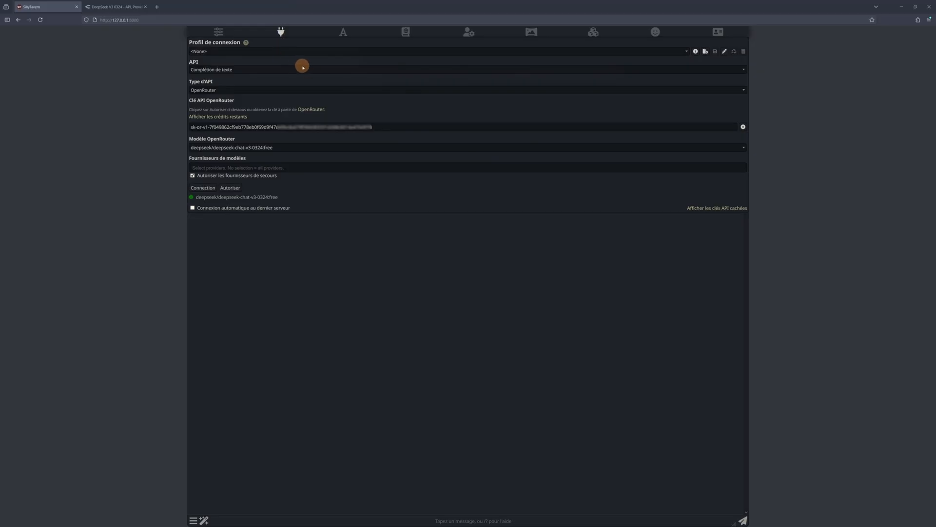
pyautogui.click(302, 53)
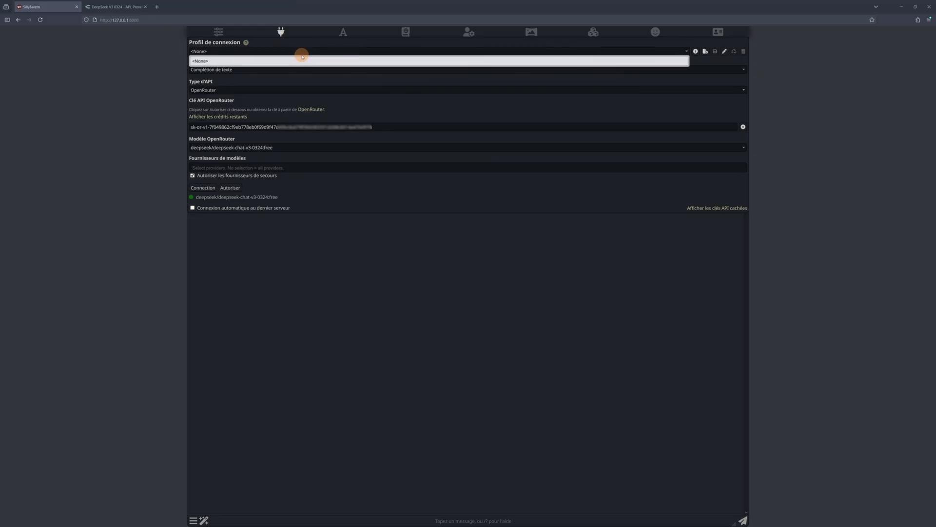
pyautogui.click(706, 51)
pyautogui.click(706, 51)
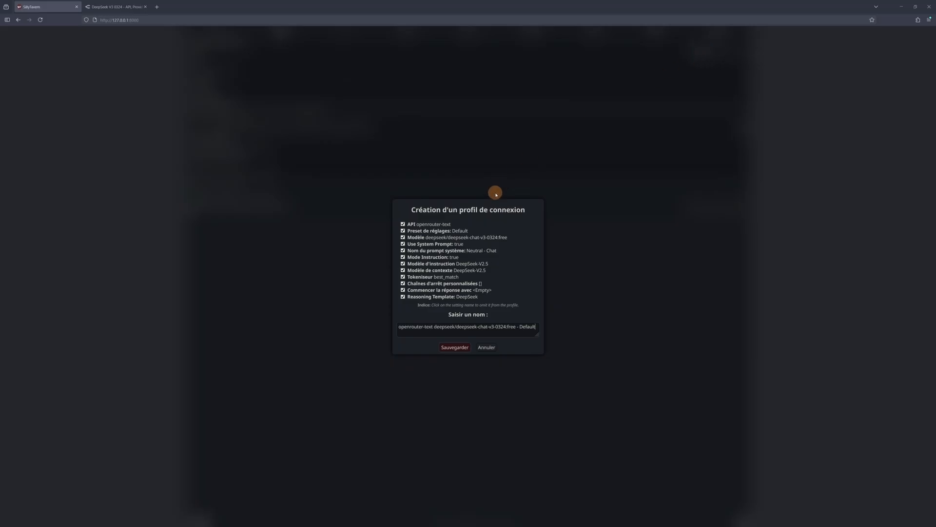
pyautogui.click(451, 348)
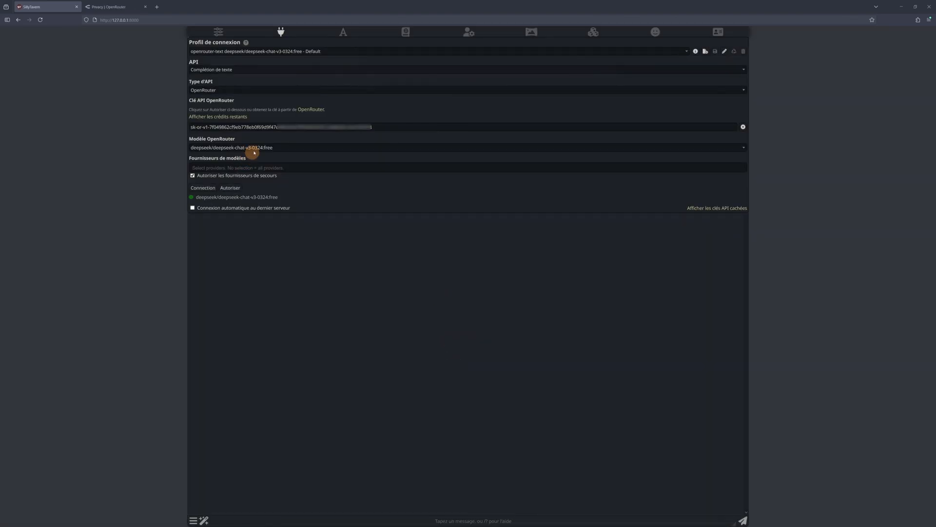
# Step: Close the connection settings and send the chat message "Salut" to the character
pyautogui.click(280, 30)
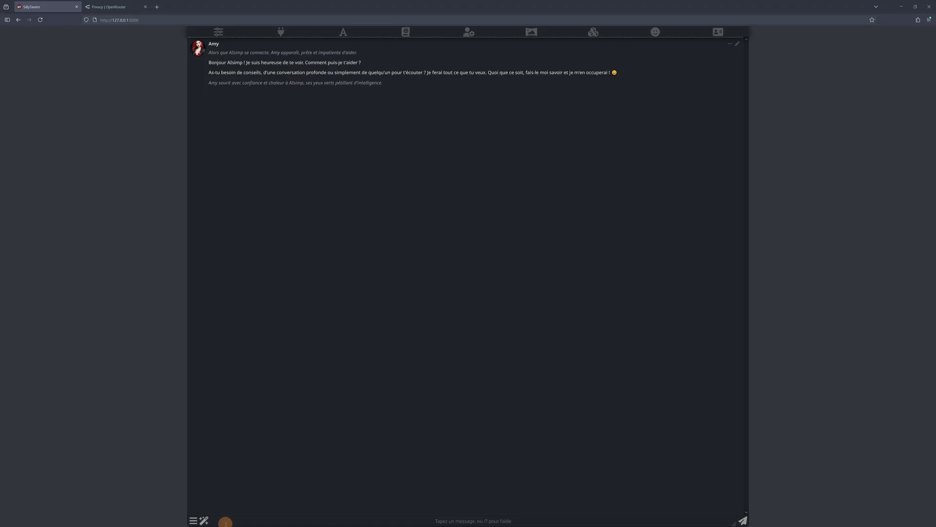
pyautogui.click(224, 521)
pyautogui.write('Salut')
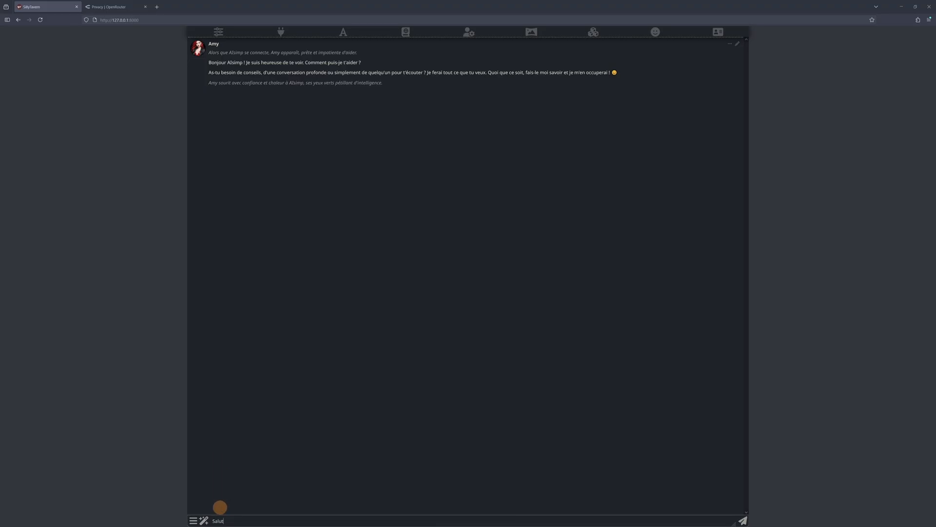
pyautogui.press('Return')
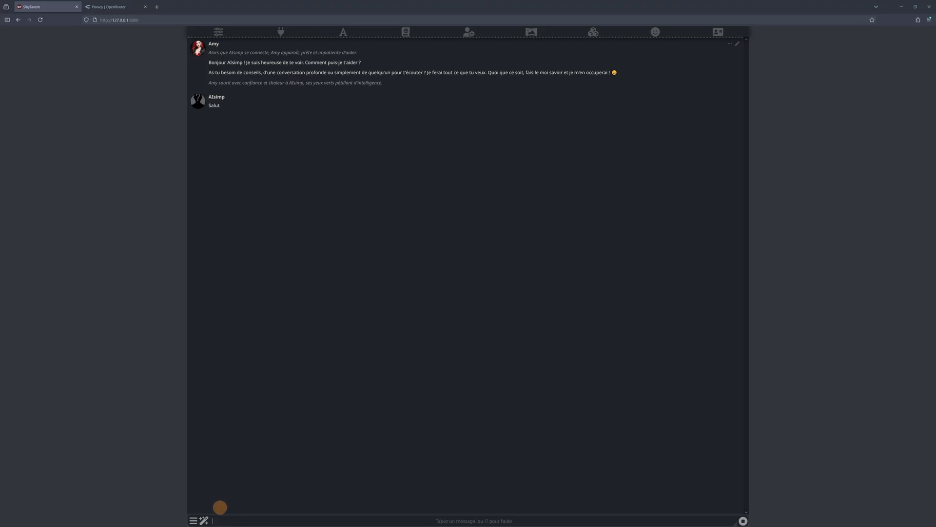